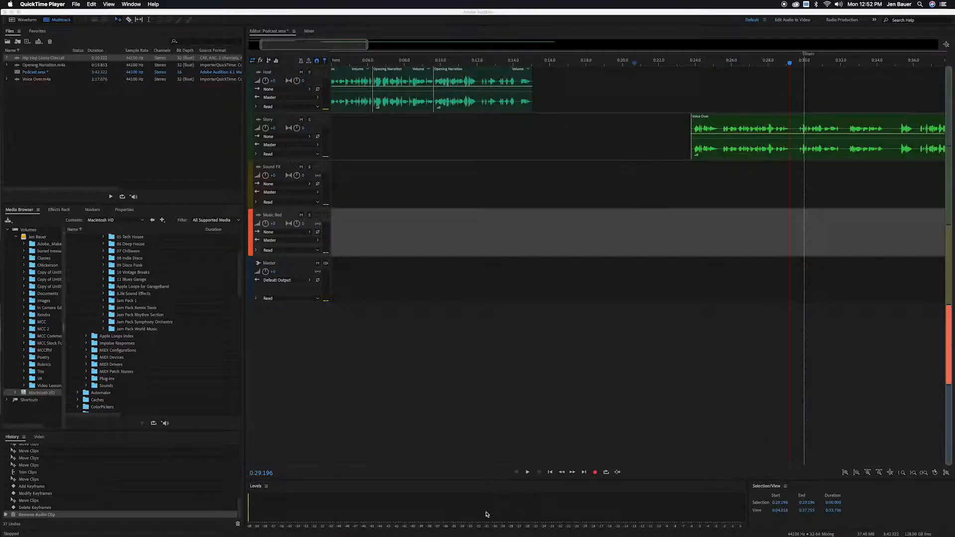
Open Chrome and go to YouTube through the Google apps launcher.
mouse_move(474, 533)
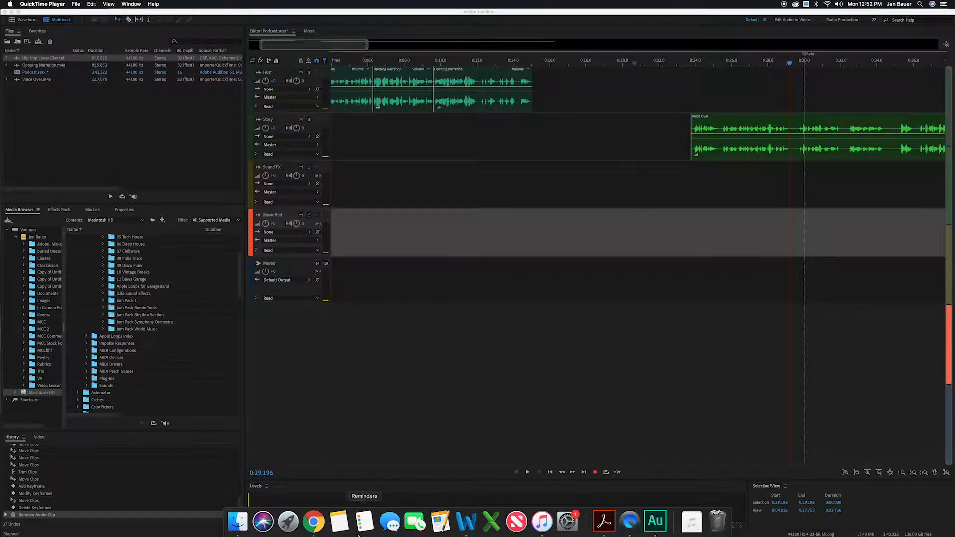
click(314, 522)
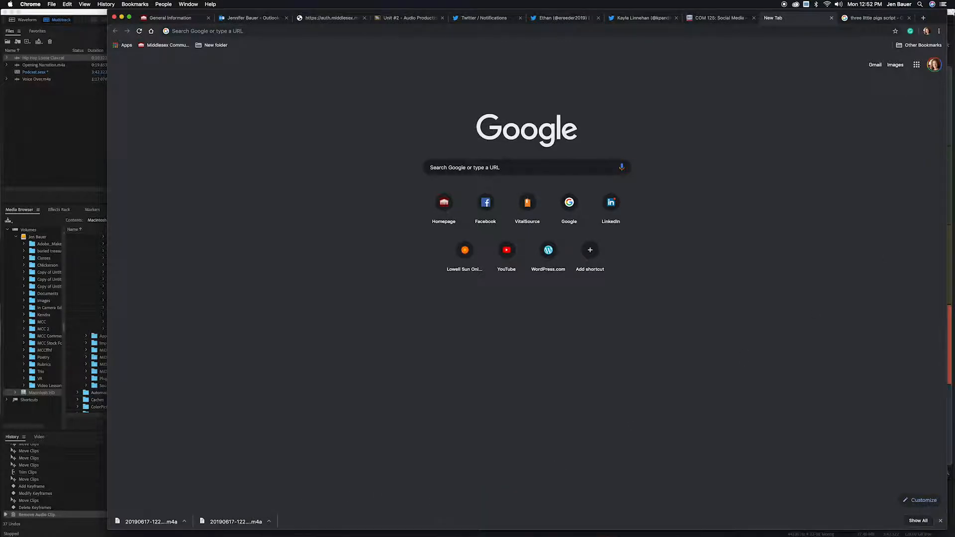
click(916, 66)
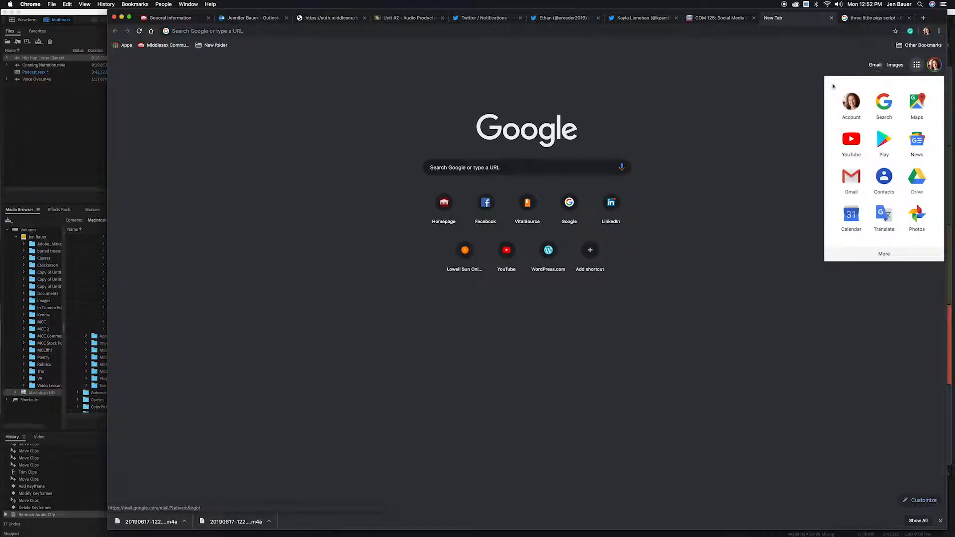
click(847, 144)
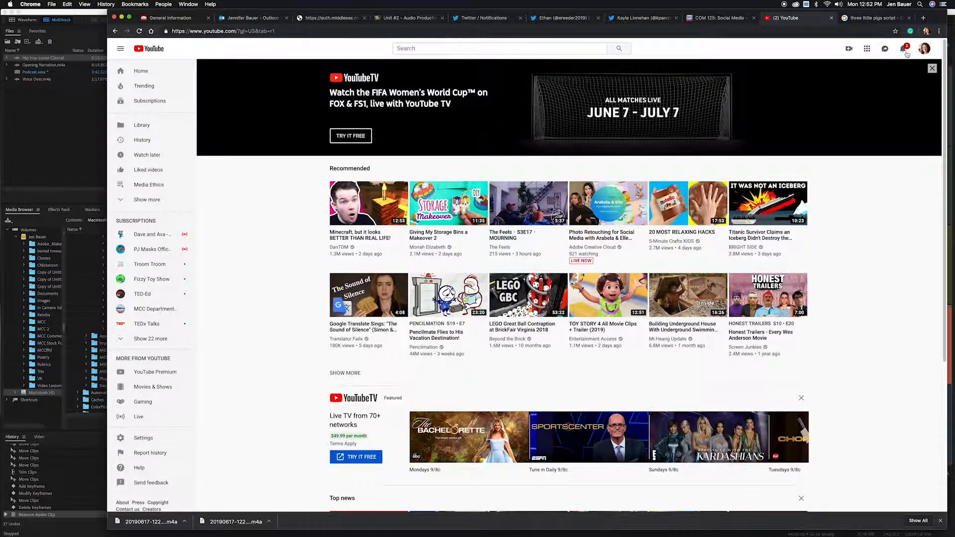
Open YouTube Studio from the account menu and launch the Audio library under Other features.
click(924, 49)
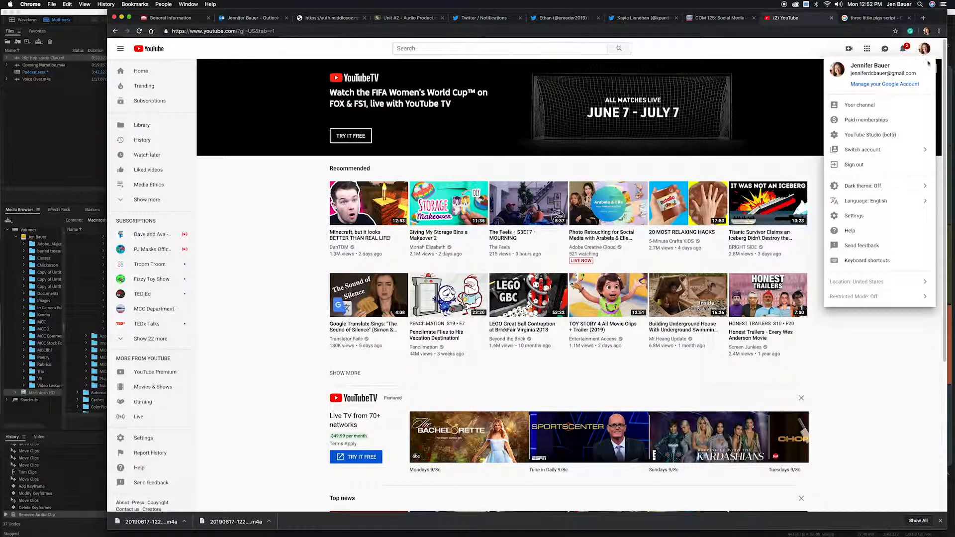
click(878, 139)
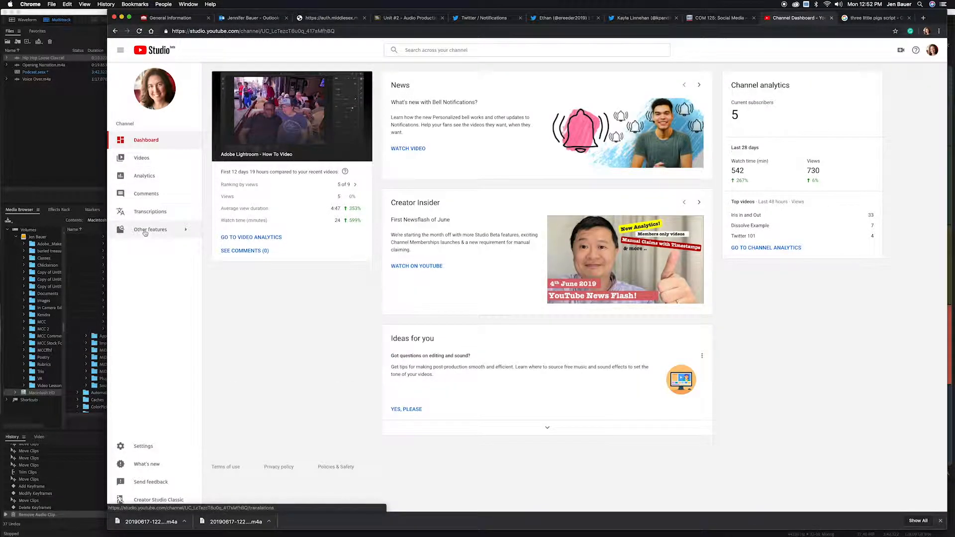
mouse_move(150, 232)
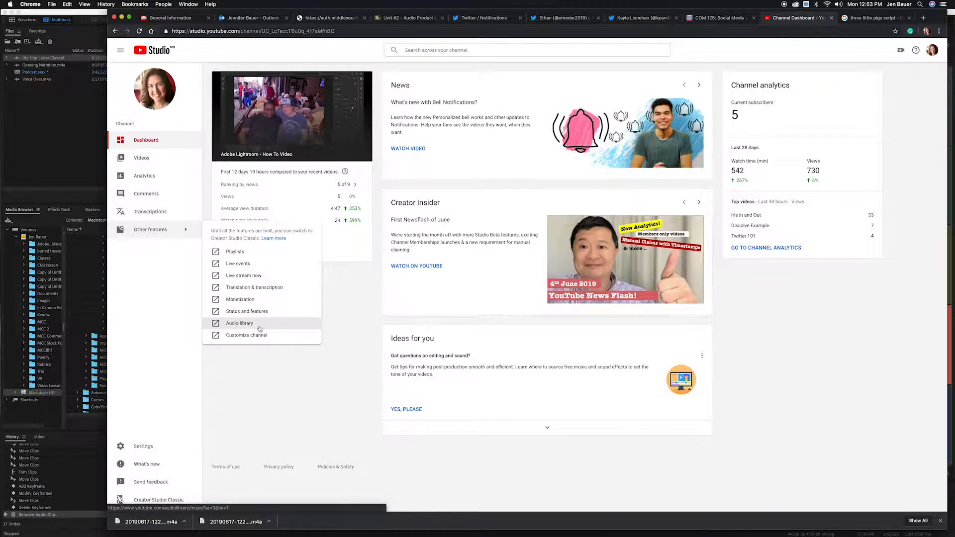
click(256, 328)
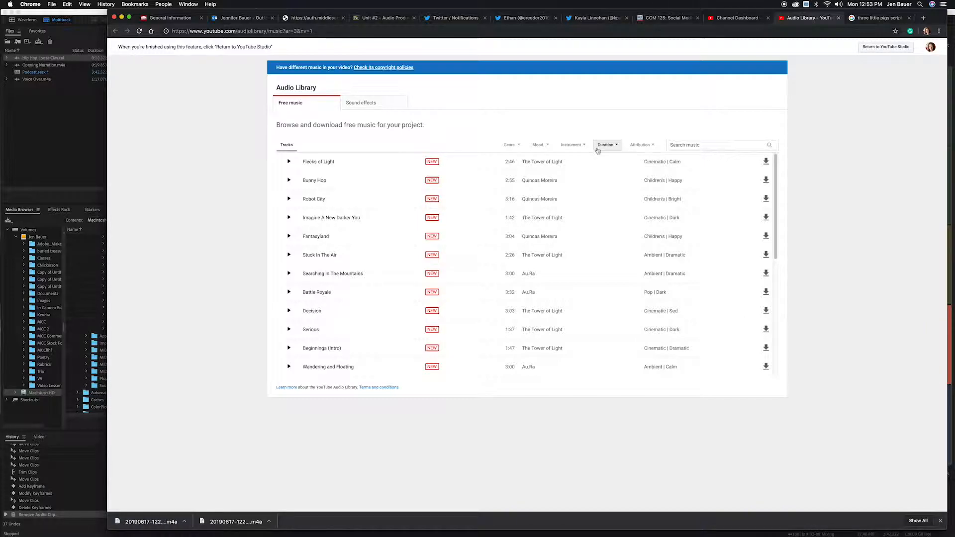
Check the Attribution filter options and preview the track Flecks of Light.
click(637, 147)
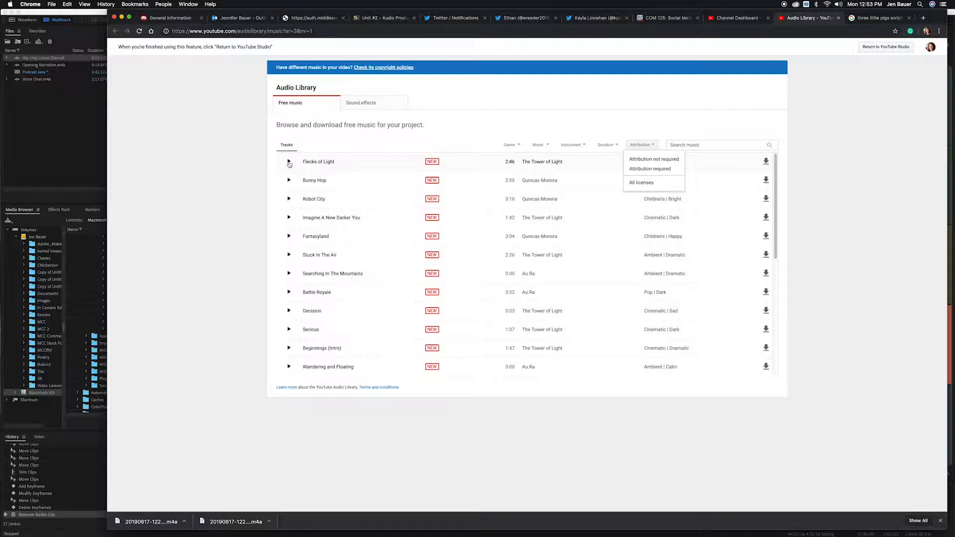
click(741, 144)
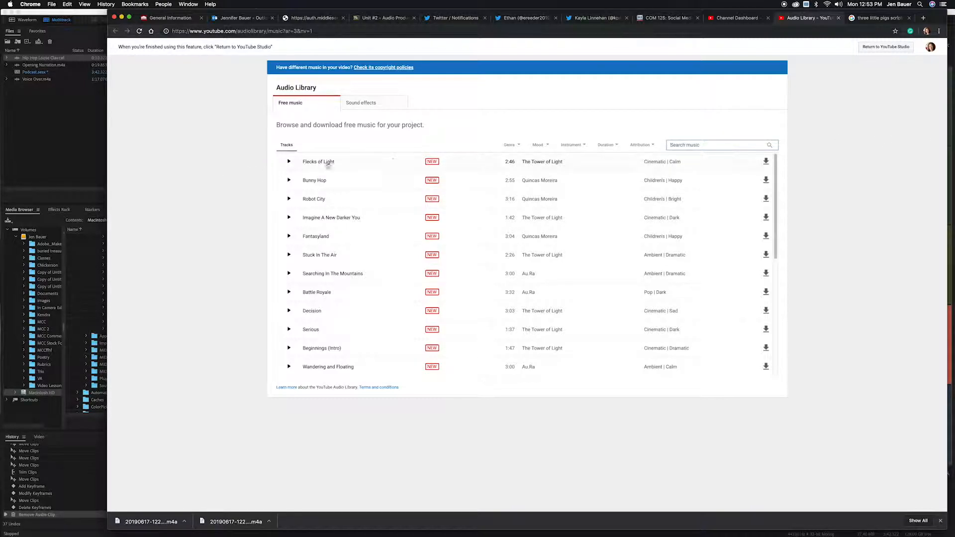
click(289, 161)
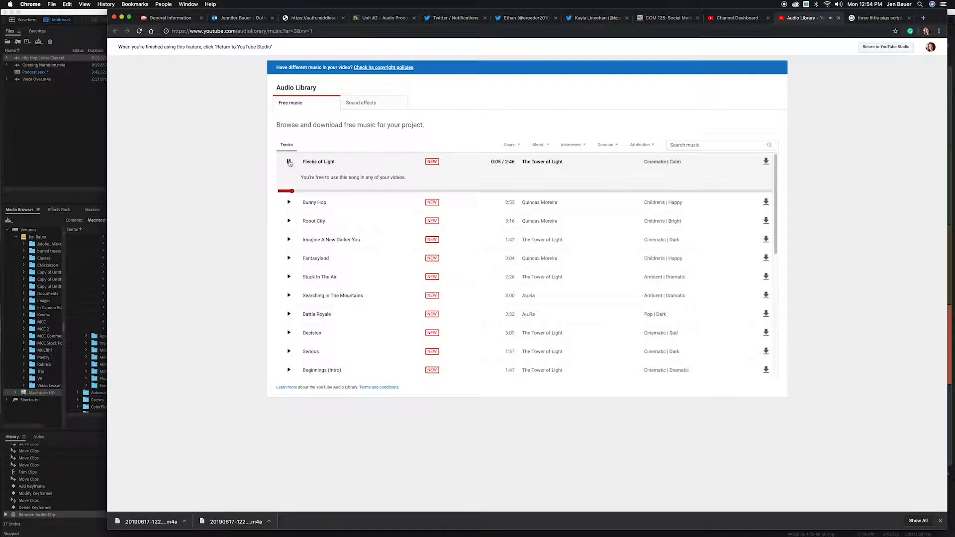
click(289, 162)
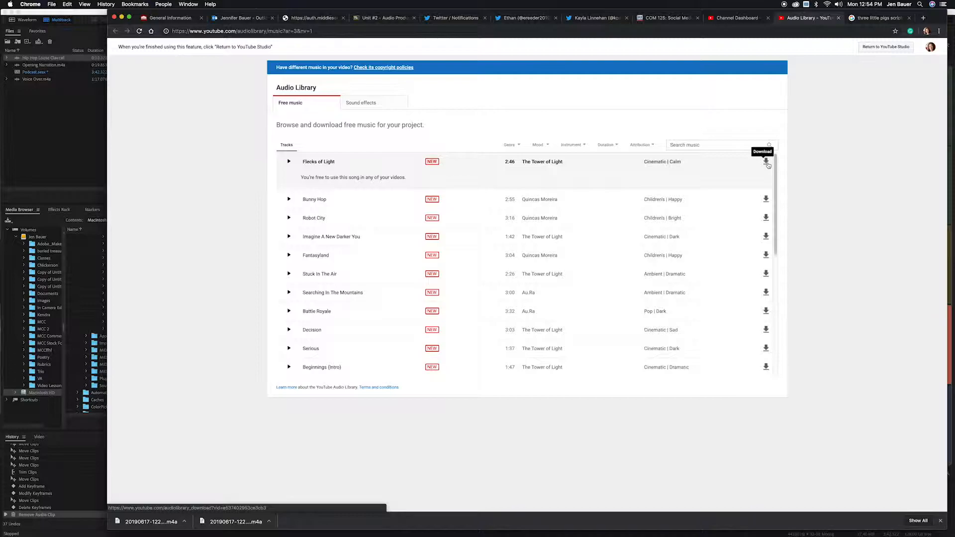
Preview the track Bunny Hop, raise the system volume, and download it.
click(289, 200)
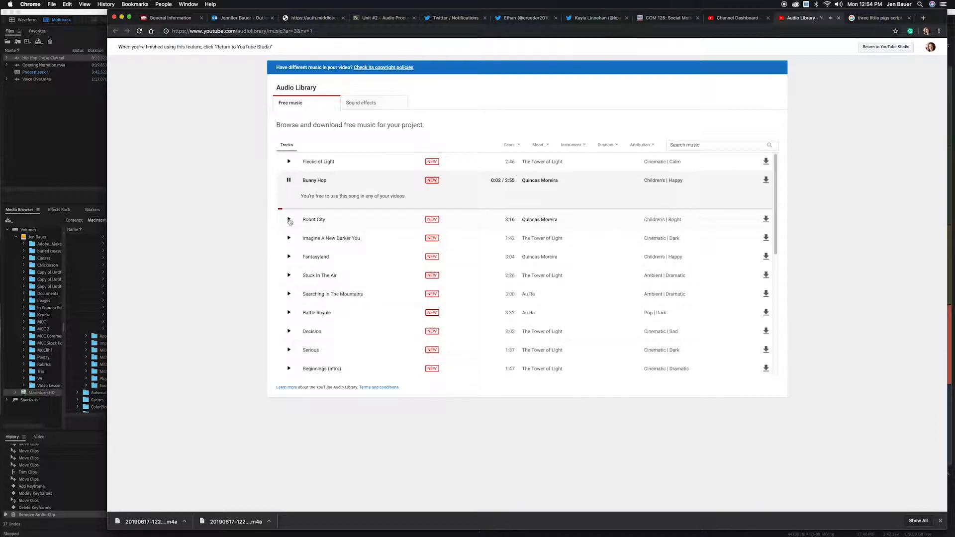
key(XF86AudioRaiseVolume)
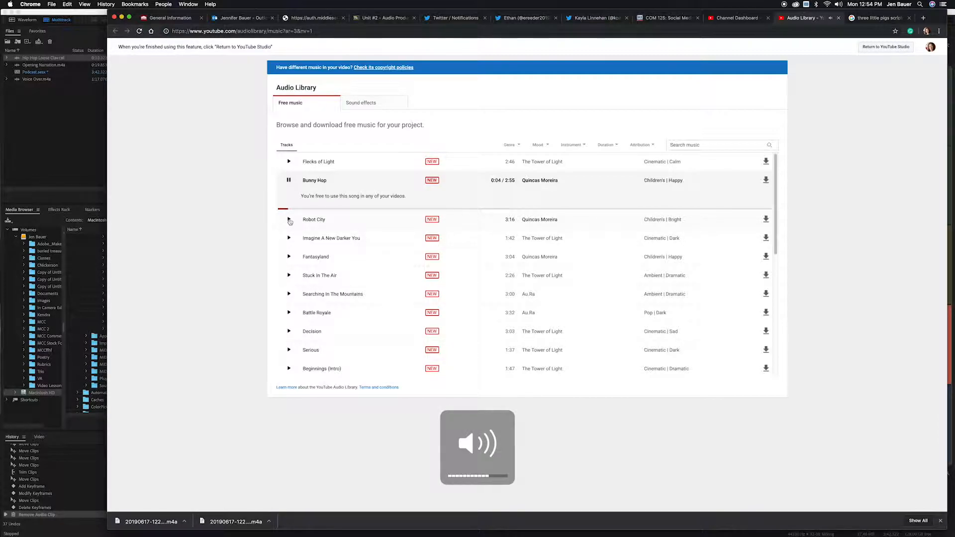
click(289, 182)
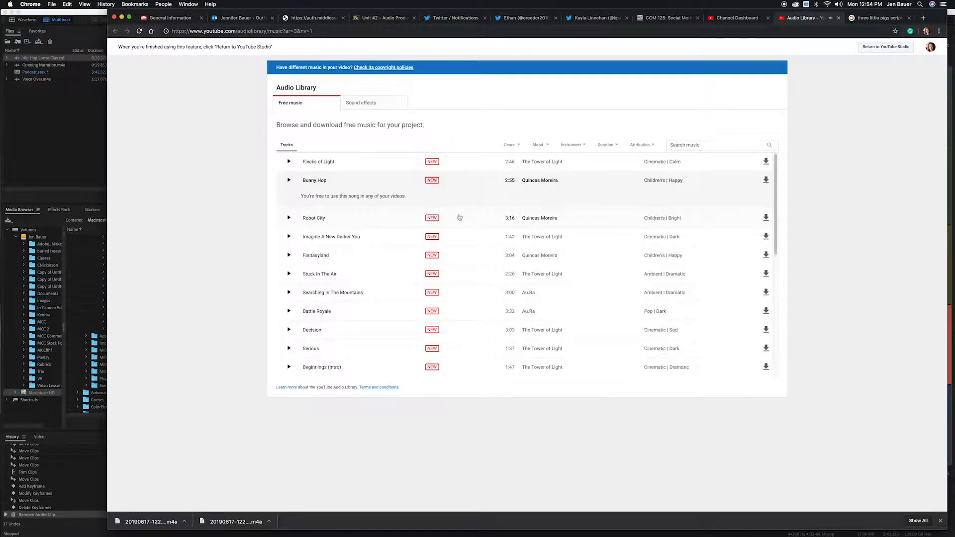
click(765, 181)
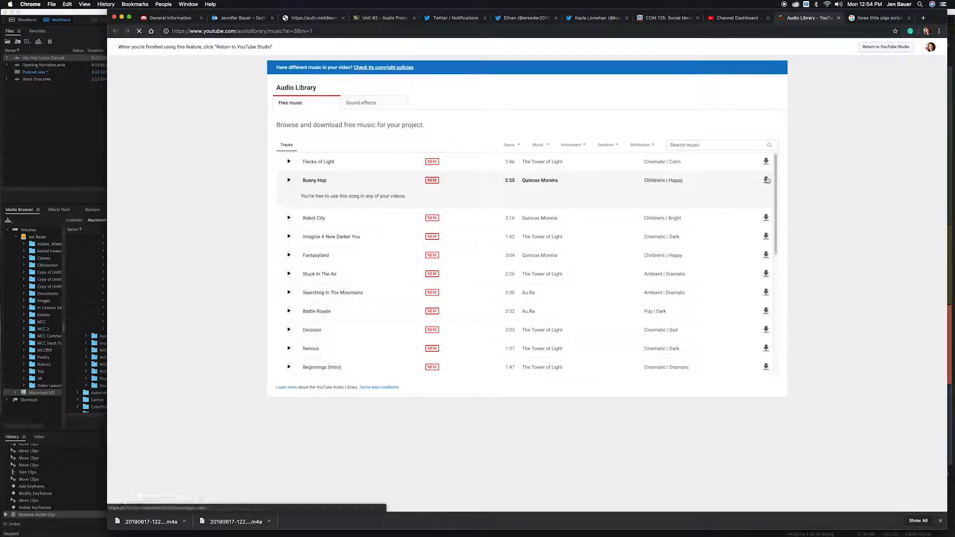
Switch to the Sound effects library and preview Afternoon Crickets Long.
click(371, 103)
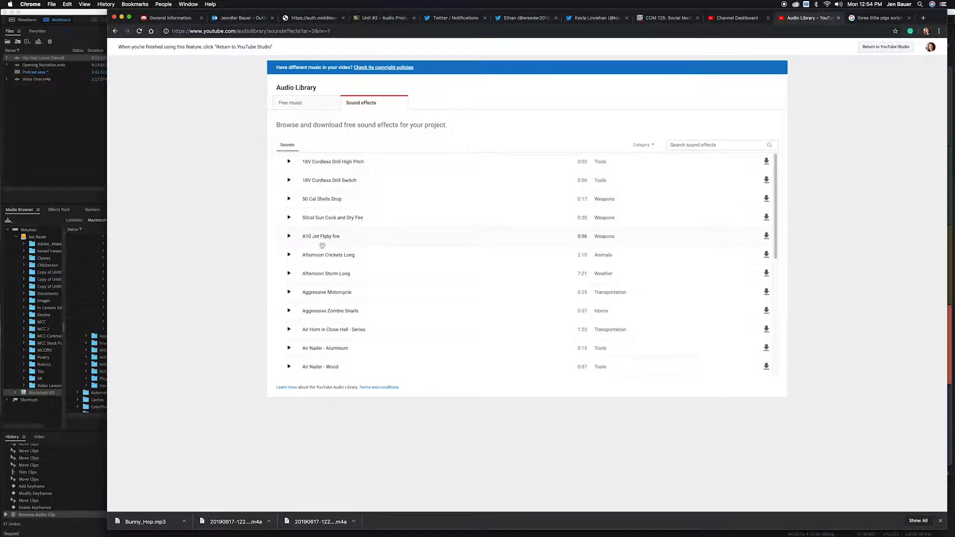
click(289, 255)
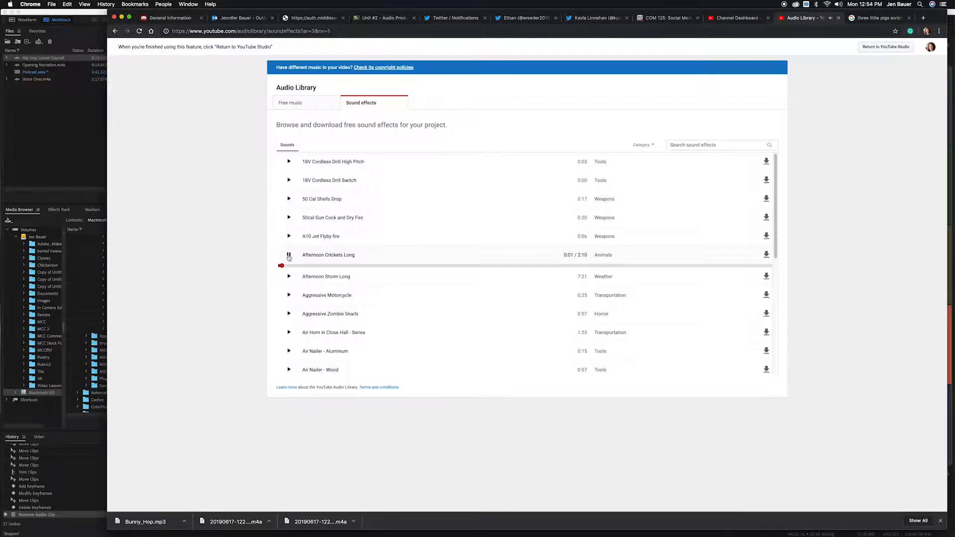
click(288, 256)
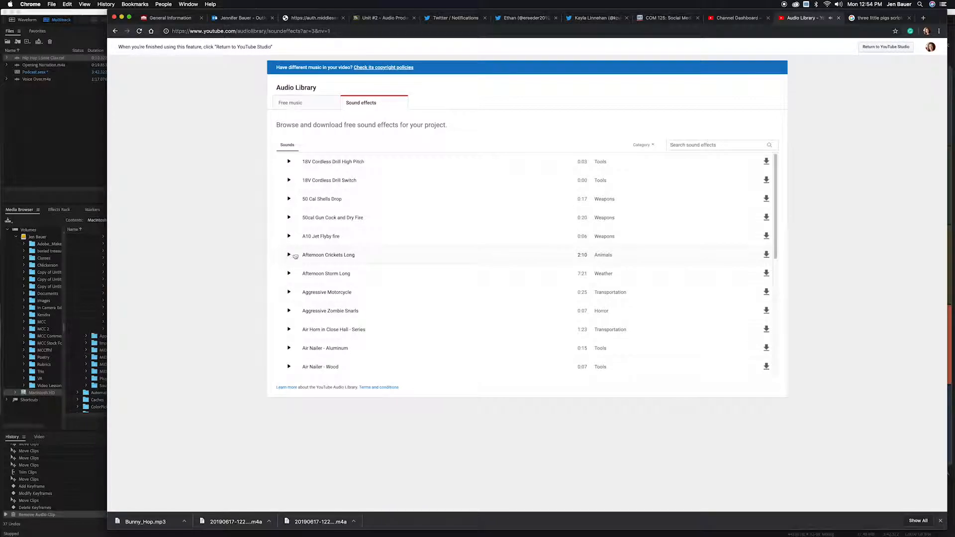
Search the sound effects for "forest" and preview Forest Wind Summer.
click(680, 147)
text(forest)
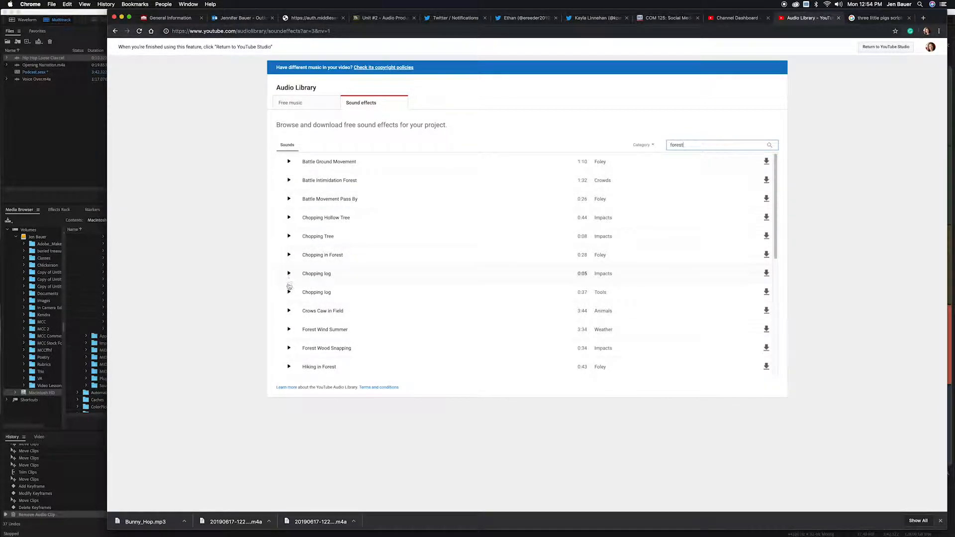
click(287, 329)
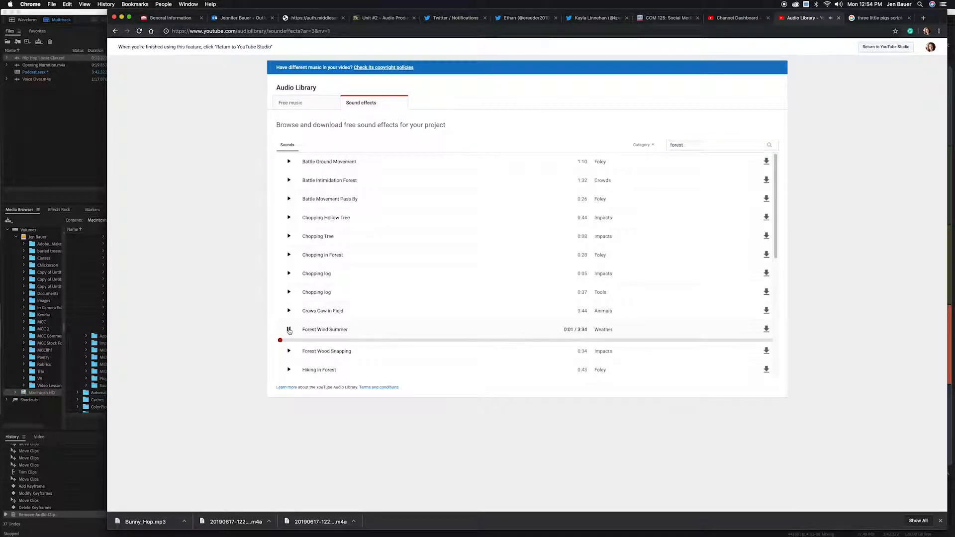
click(289, 330)
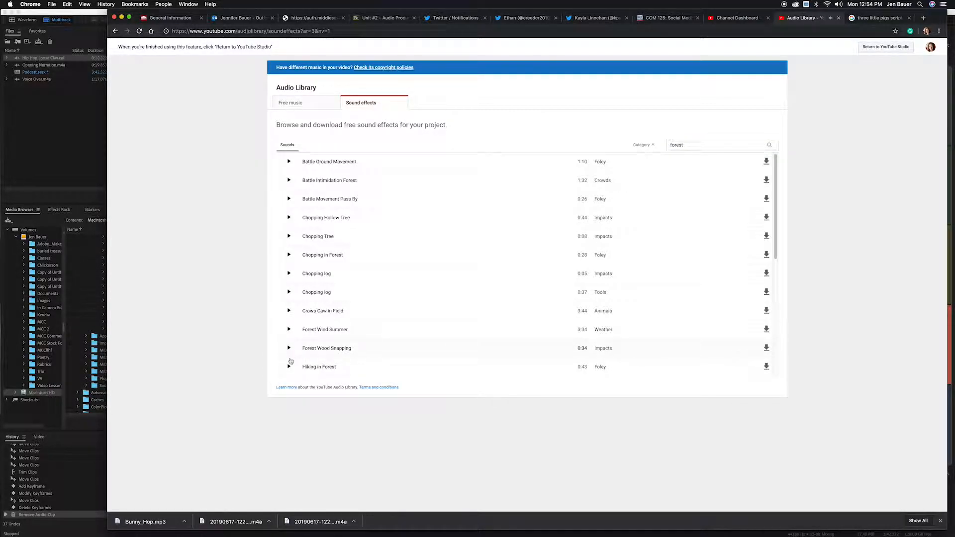
Preview the Hiking in Forest sound effect and download it.
click(289, 366)
scroll(315, 326, down, 3)
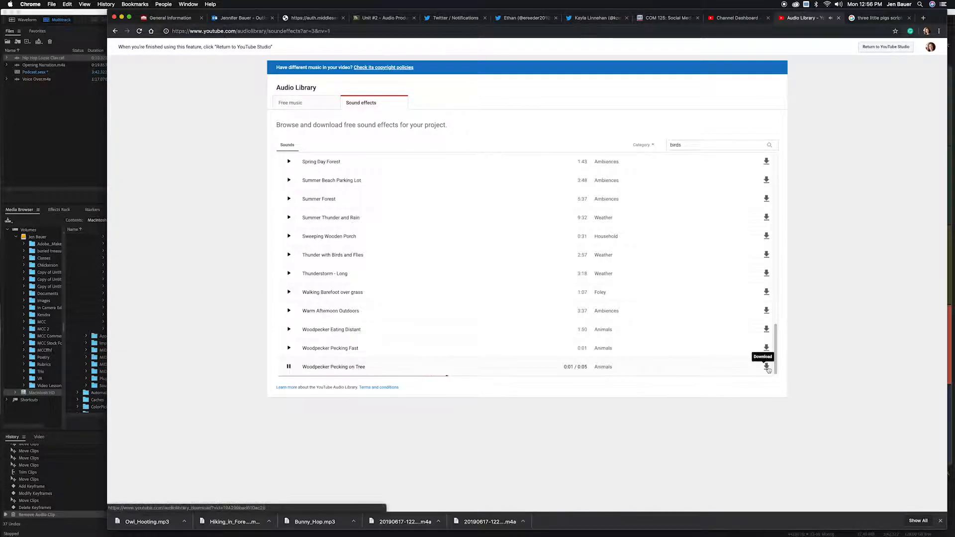
click(766, 366)
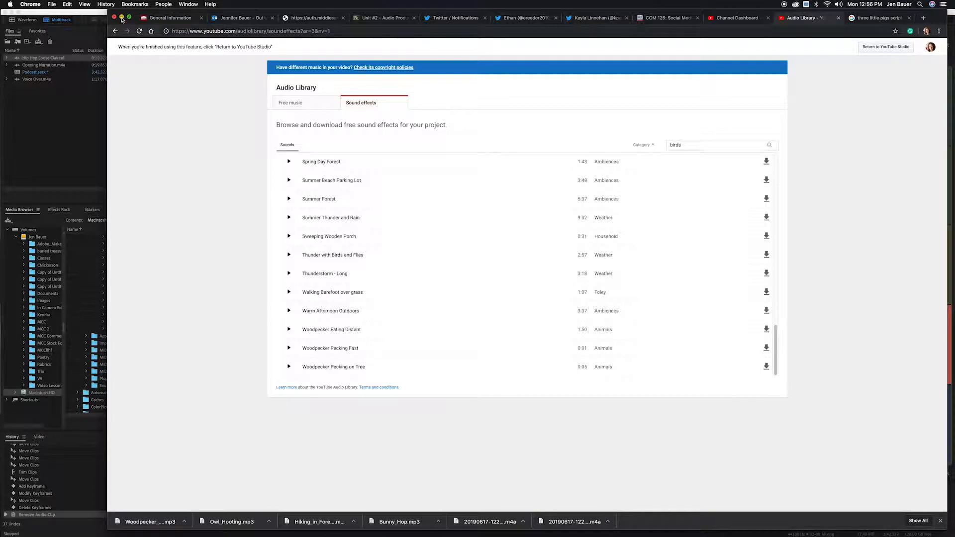
Close the browser window and open the Downloads folder in a Finder window.
click(122, 19)
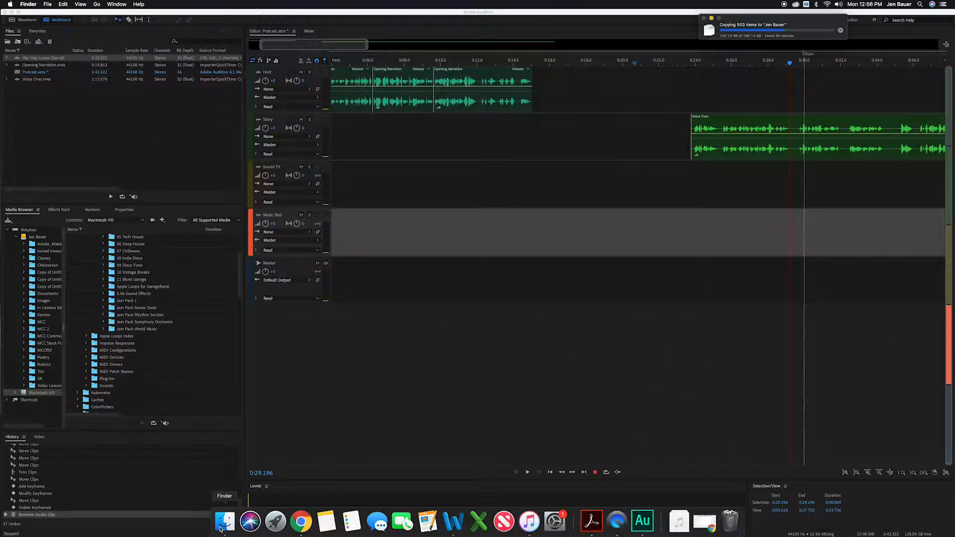
click(227, 522)
drag(500, 142, 200, 78)
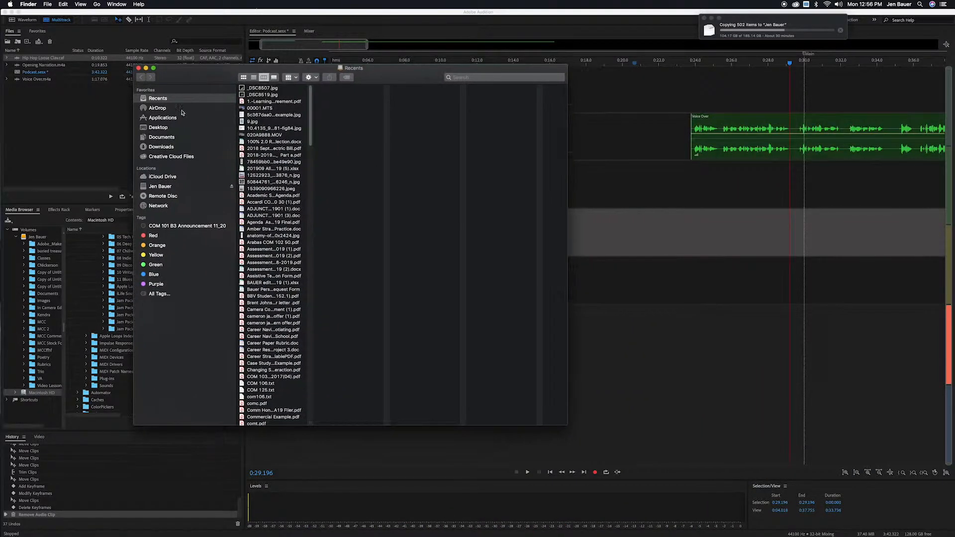
click(166, 147)
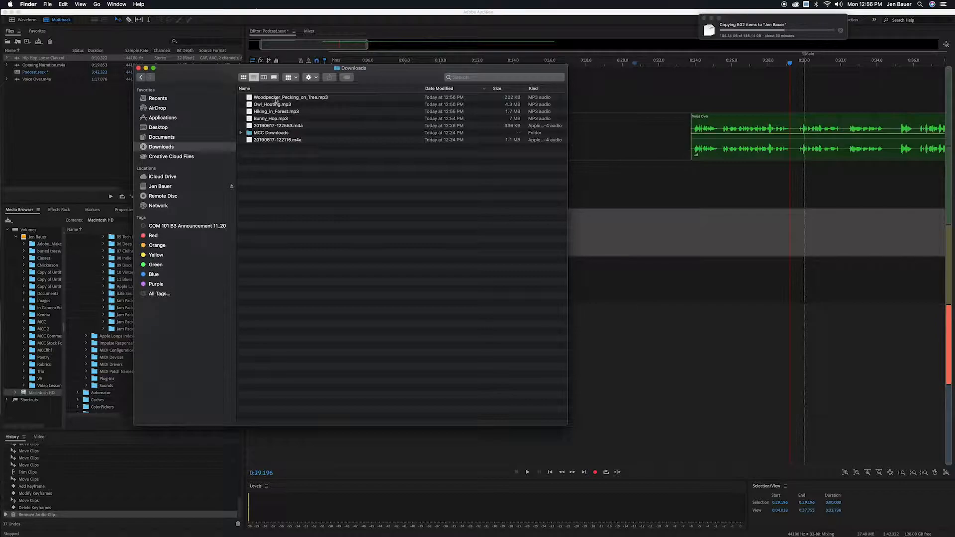
Open a second Finder window and place it beside the Downloads window.
drag(221, 78, 119, 84)
click(47, 4)
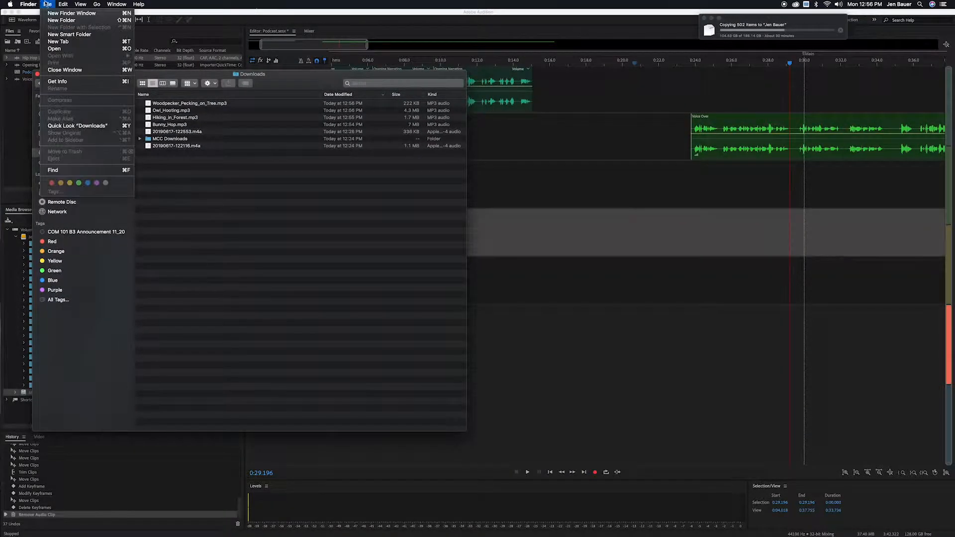
click(56, 11)
drag(288, 86, 630, 105)
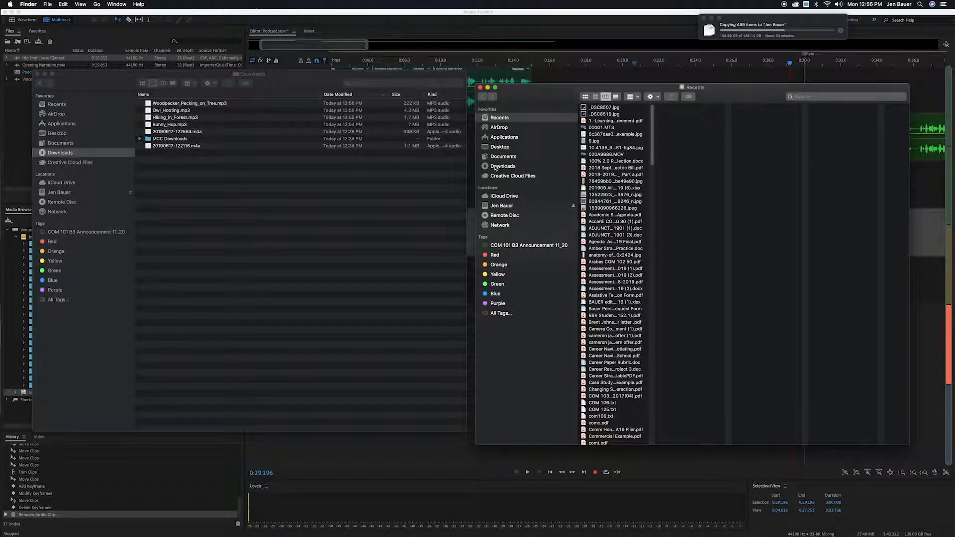
Navigate the second window to Jen Bauer > Video Lessons > Adobe Audition > Practice Audio.
scroll(604, 208, down, 20)
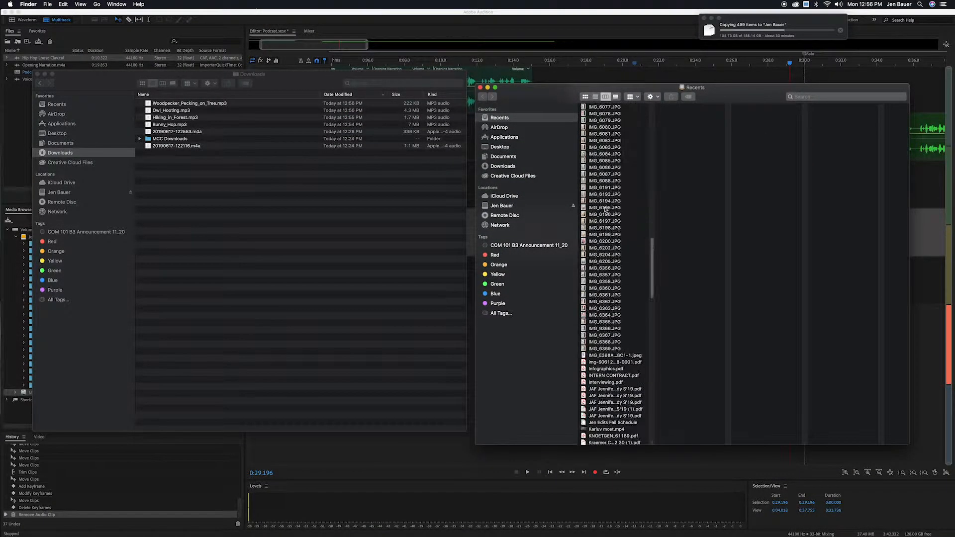
click(502, 206)
scroll(614, 298, down, 10)
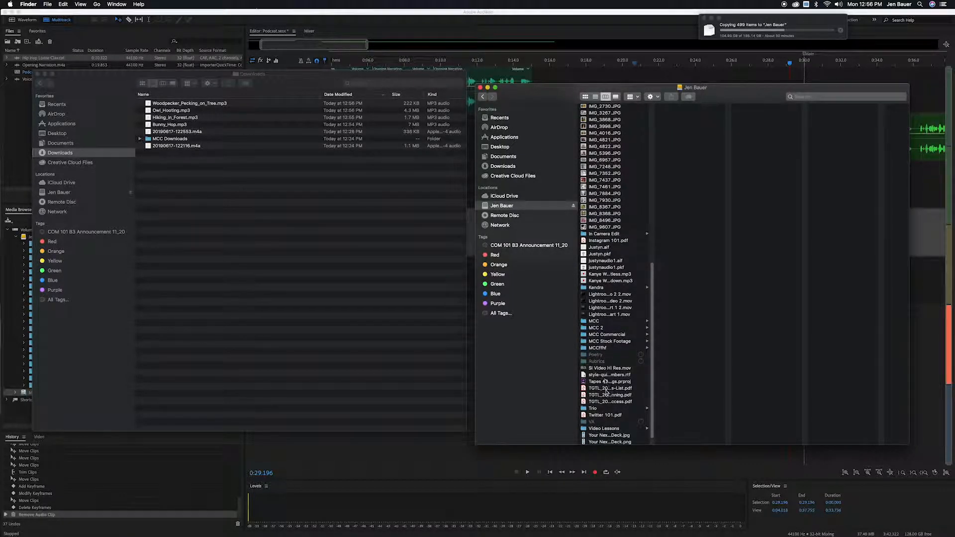
click(606, 428)
click(676, 108)
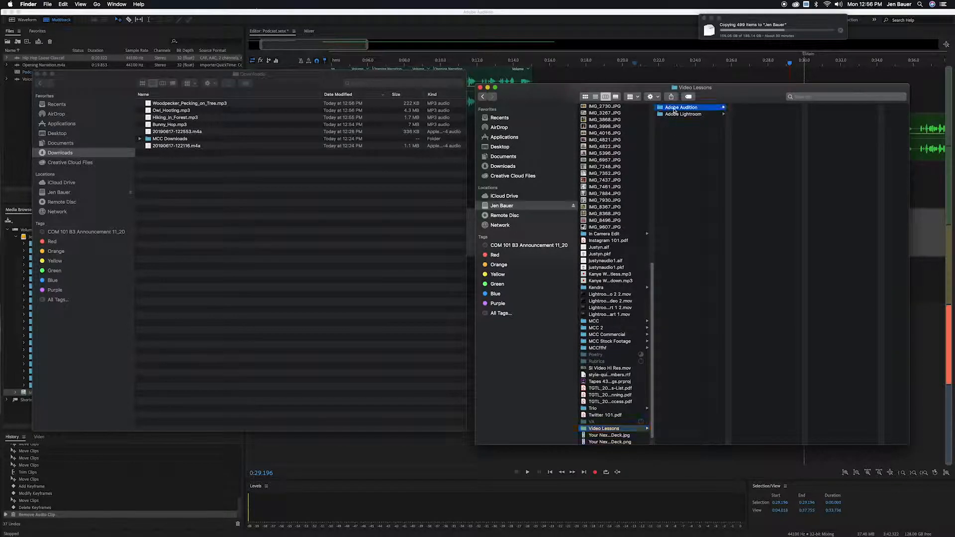
click(744, 108)
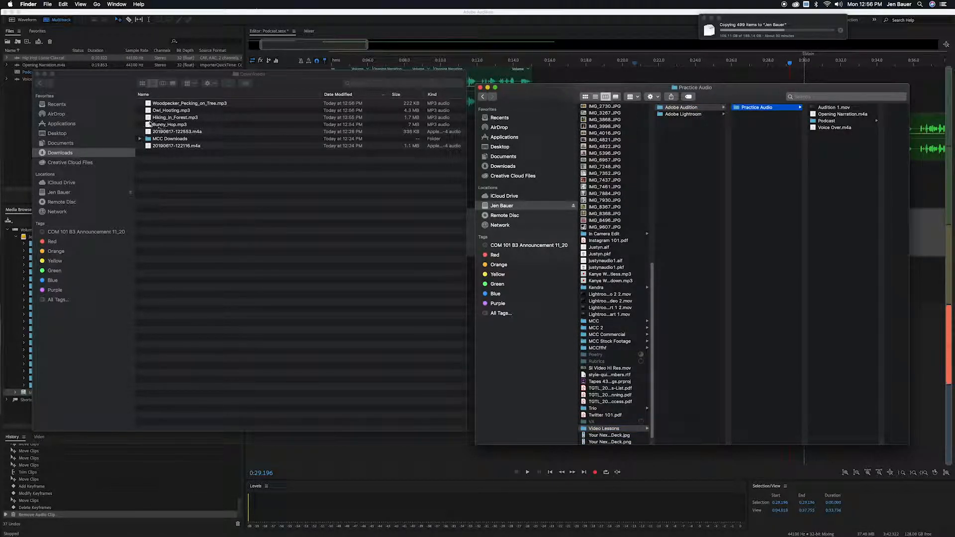
Select the four downloaded MP3 files and copy them into the Practice Audio folder.
click(157, 114)
click(165, 125)
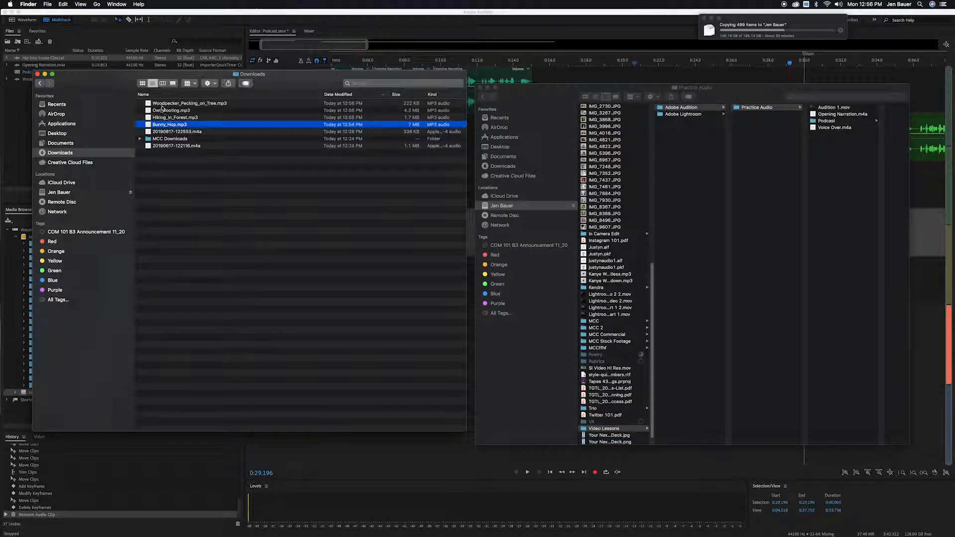
shift+click(166, 105)
drag(165, 105, 834, 151)
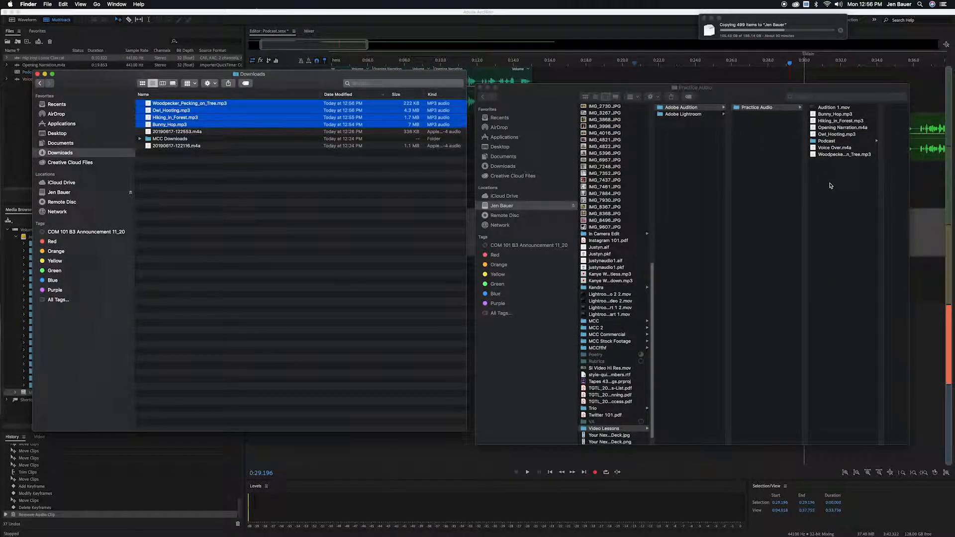
Close both Finder windows and return to the Audition multitrack session.
click(37, 74)
click(481, 87)
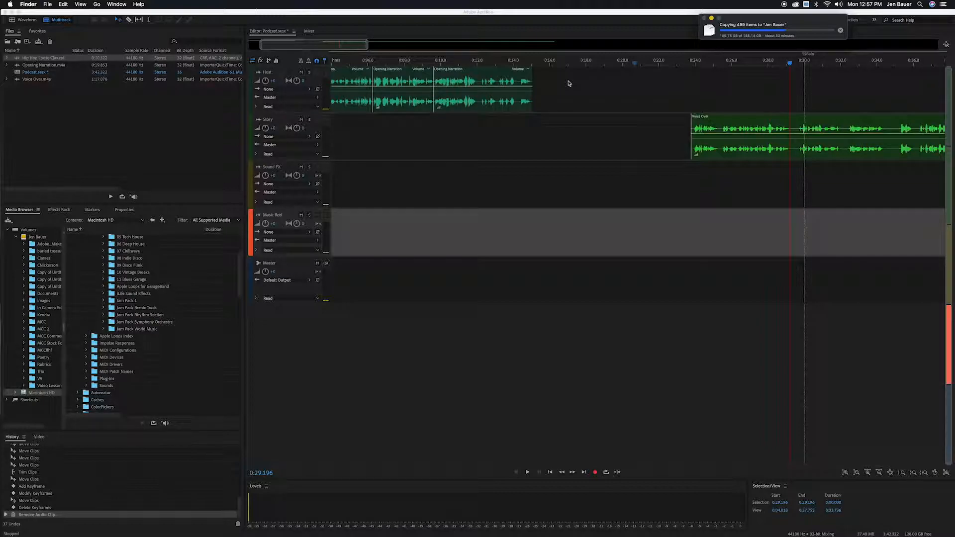
click(613, 75)
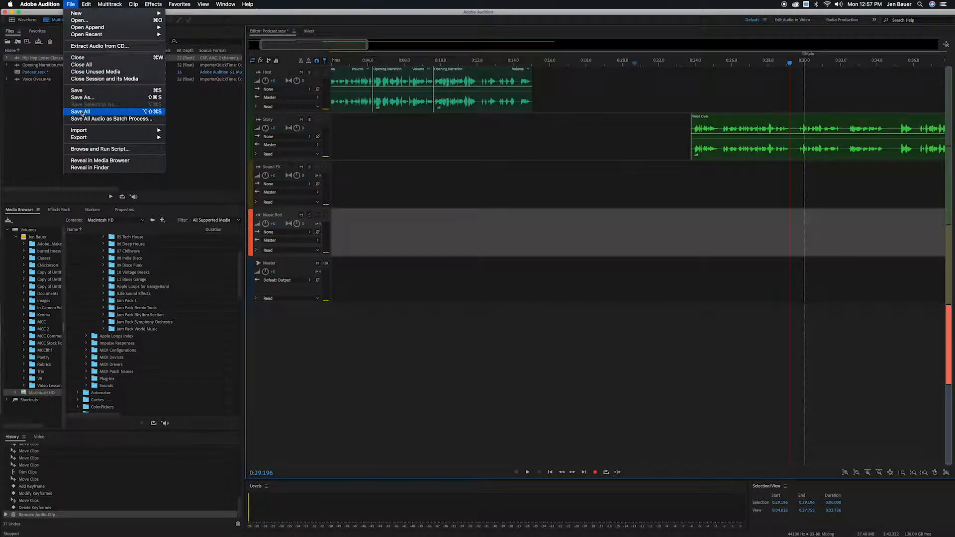
Import the four MP3 files from the Practice Audio folder into the Files panel.
click(179, 130)
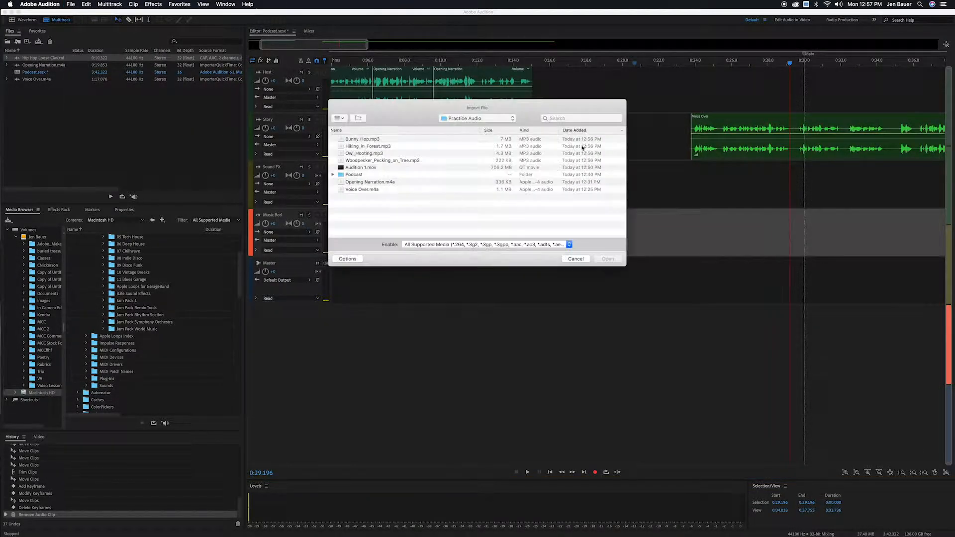
click(363, 141)
shift+click(363, 161)
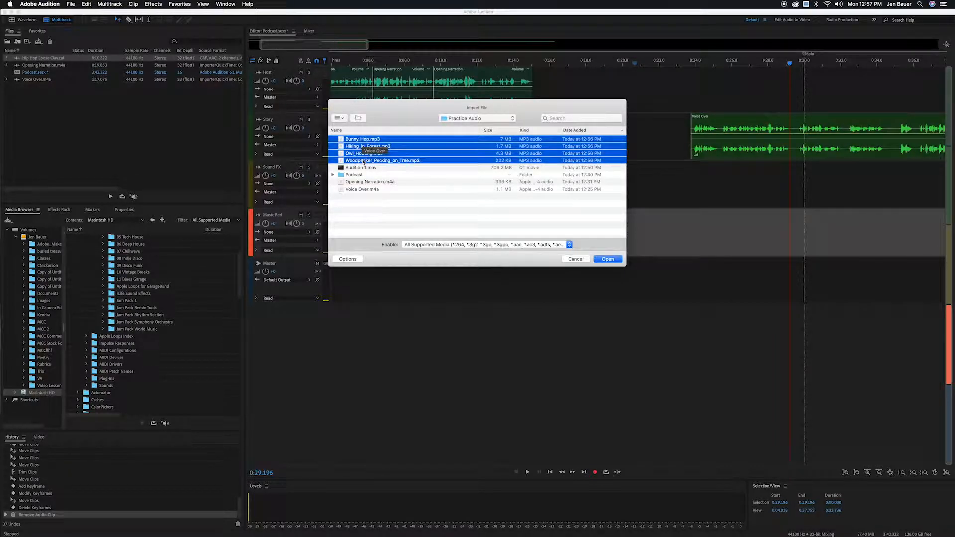
click(608, 260)
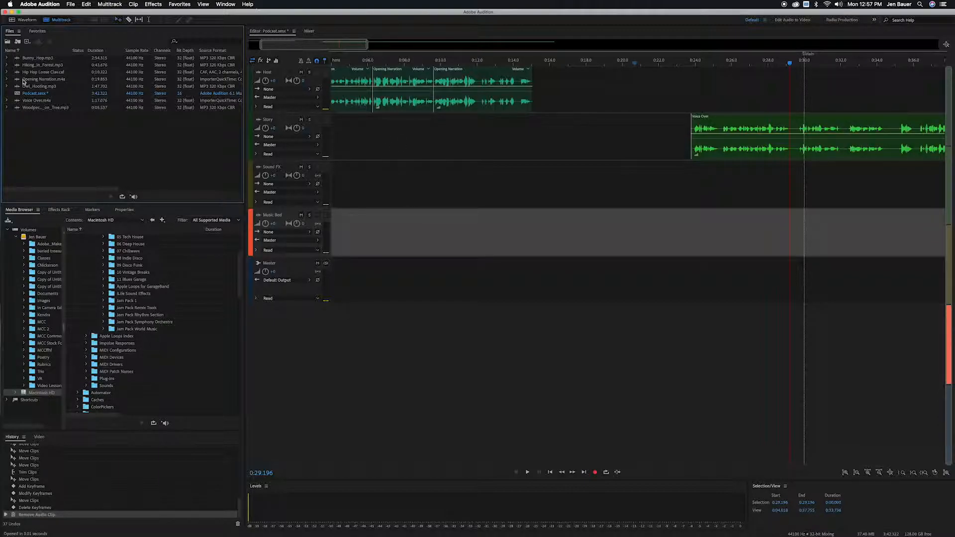
Place Bunny_Hop.mp3 on the Music Bed track, starting at about 0:15 just after the Hook narration.
click(22, 59)
mouse_move(174, 74)
mouse_down()
mouse_move(522, 192)
mouse_move(533, 226)
mouse_up()
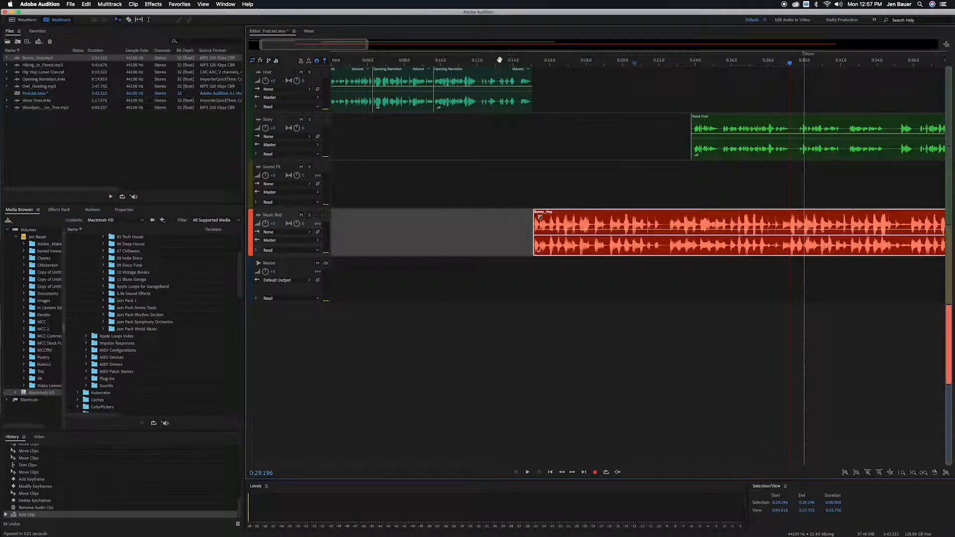
Play back the mix to hear the music bed against the narration.
key(space)
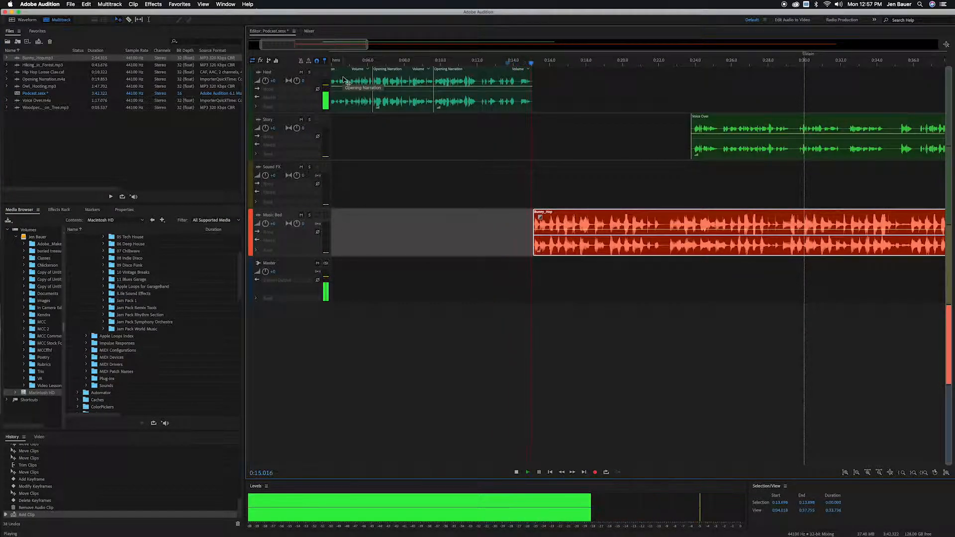
key(XF86AudioRaiseVolume)
key(XF86AudioLowerVolume)
key(XF86AudioLowerVolume)
key(XF86AudioLowerVolume)
key(XF86AudioLowerVolume)
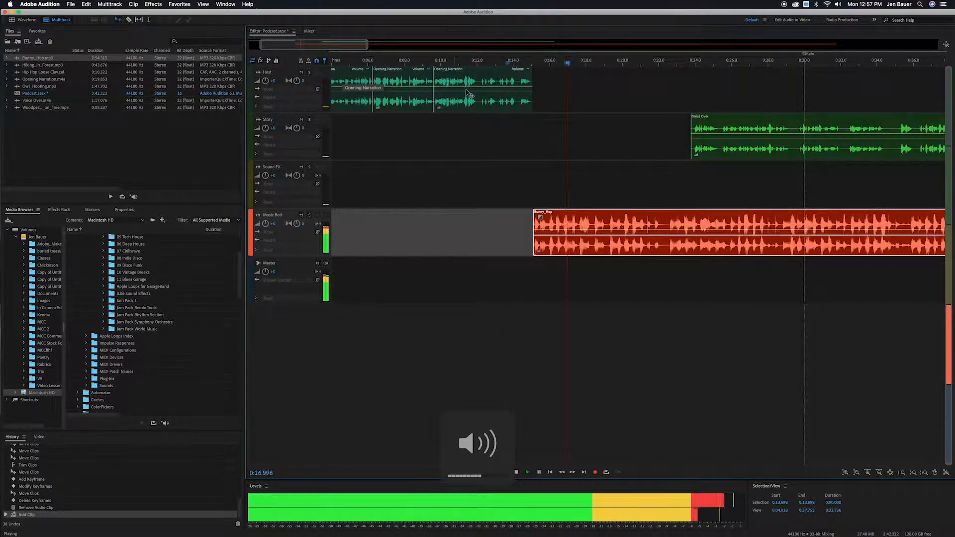
key(space)
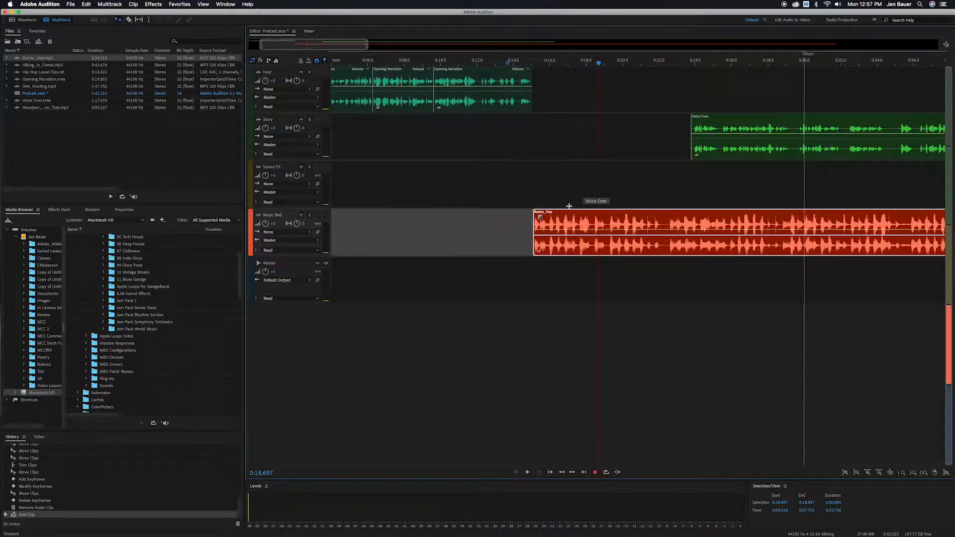
Nudge the Bunny_Hop clip slightly later on the Music Bed track and preview it.
drag(569, 214, 576, 214)
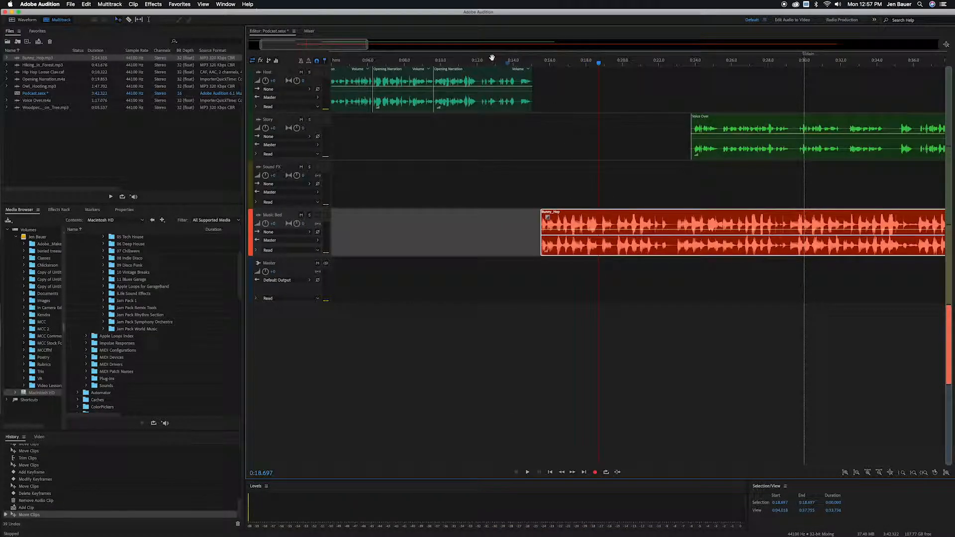
key(space)
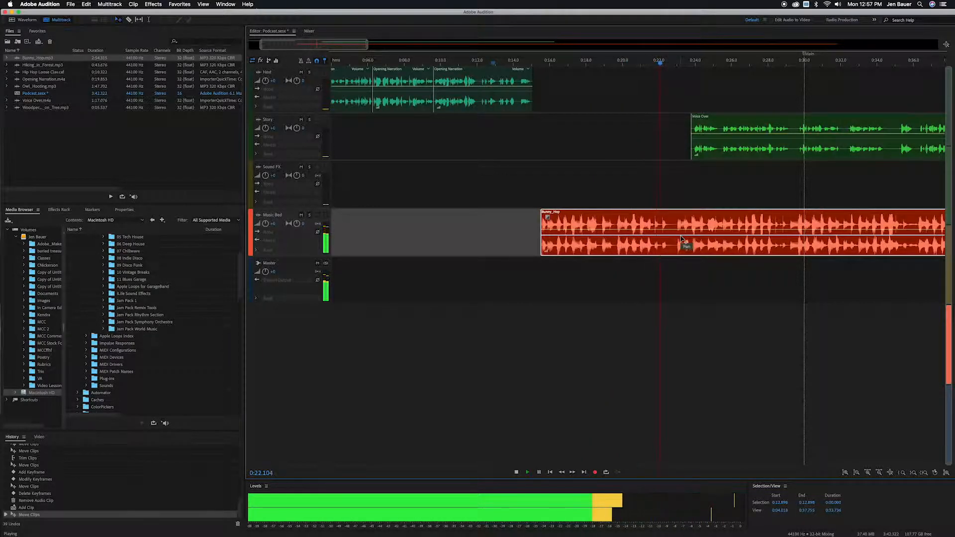
key(space)
Shift the Voice Over clip slightly earlier and add a volume keyframe ducking Bunny_Hop under the voice, then preview.
drag(729, 118, 713, 120)
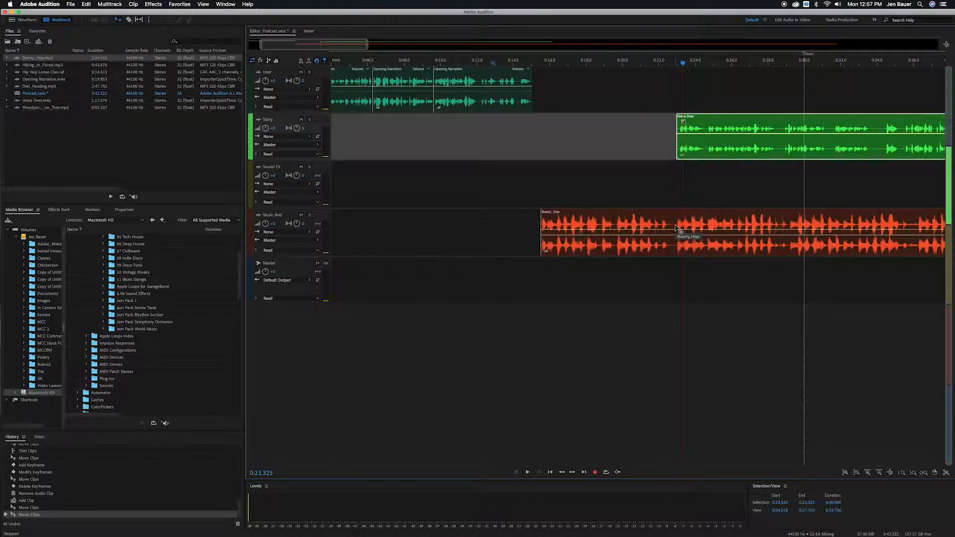
drag(675, 229, 686, 249)
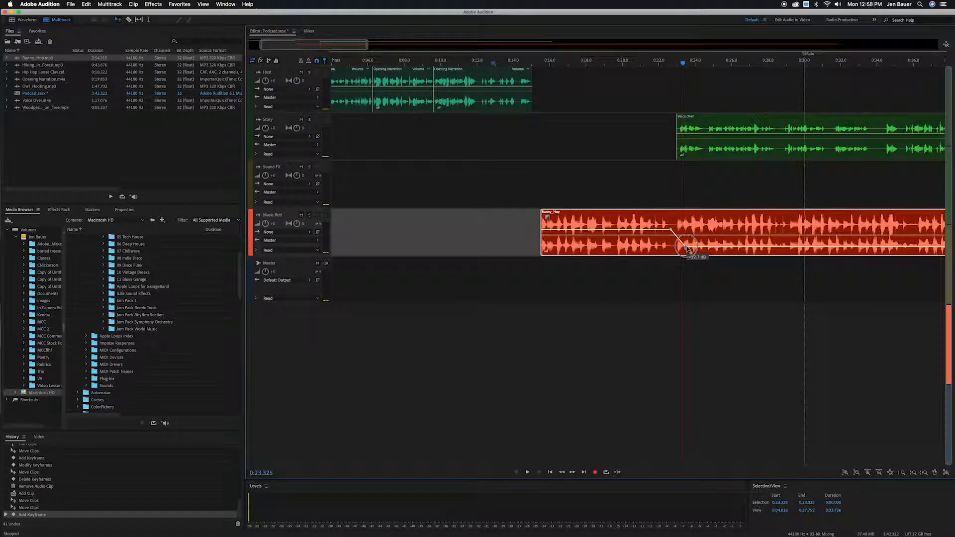
drag(686, 248, 688, 245)
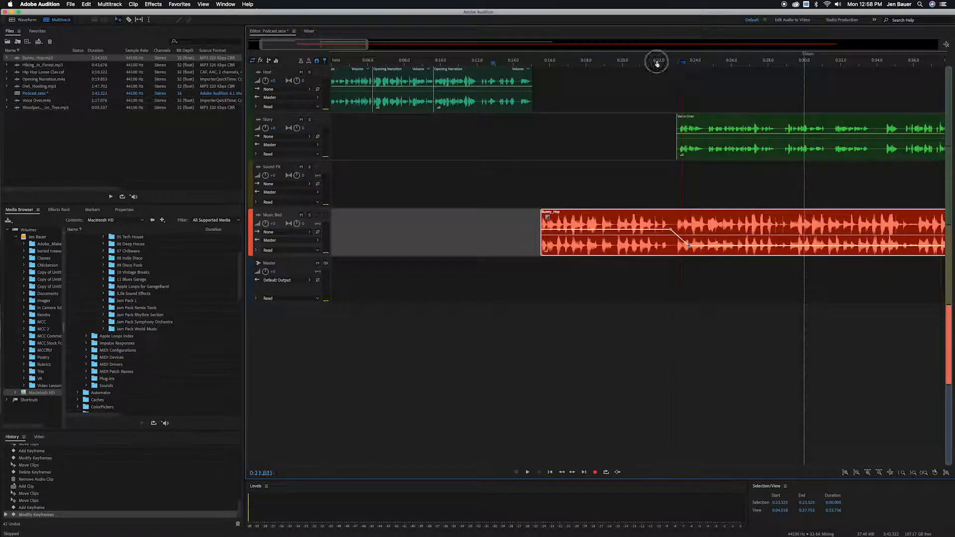
key(space)
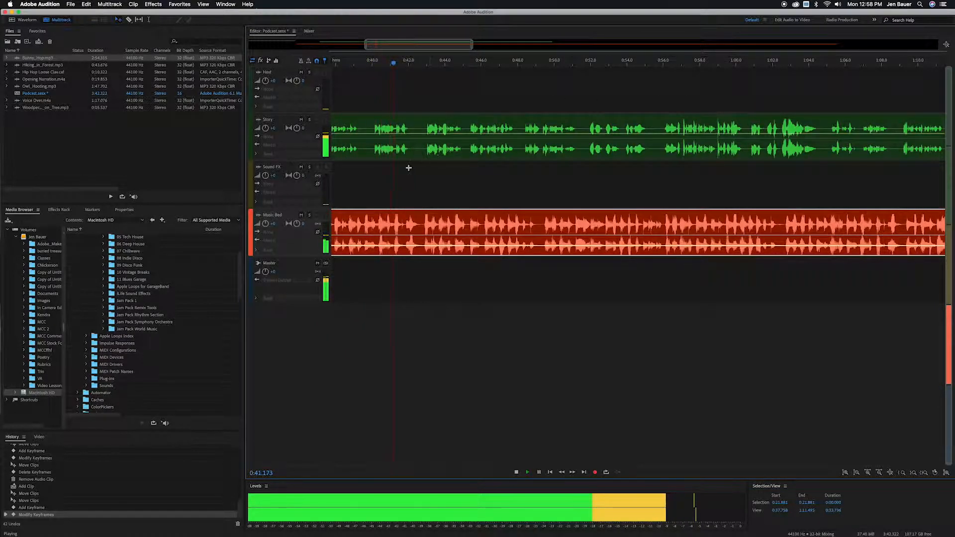
key(space)
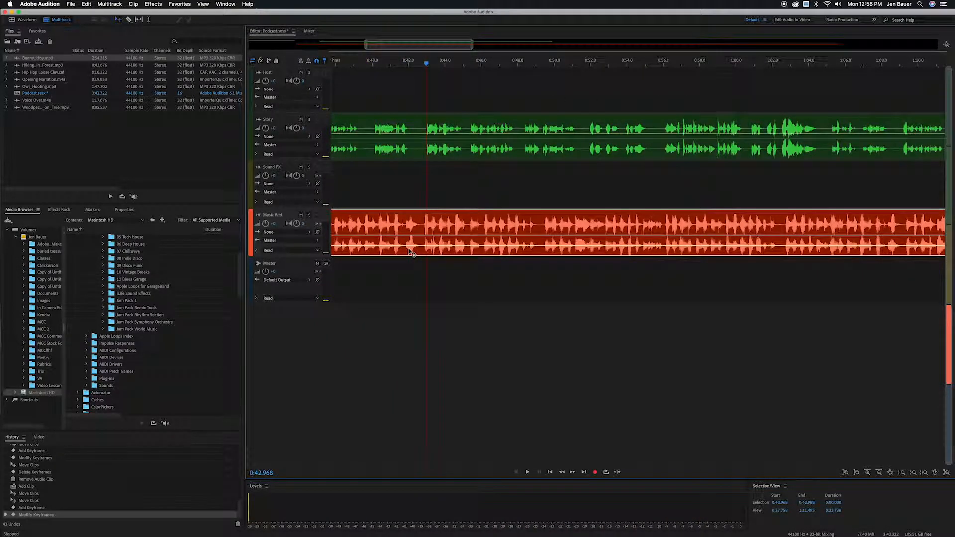
Split the Voice Over clip on the Story track at several pauses using the Razor tool.
drag(408, 46, 360, 51)
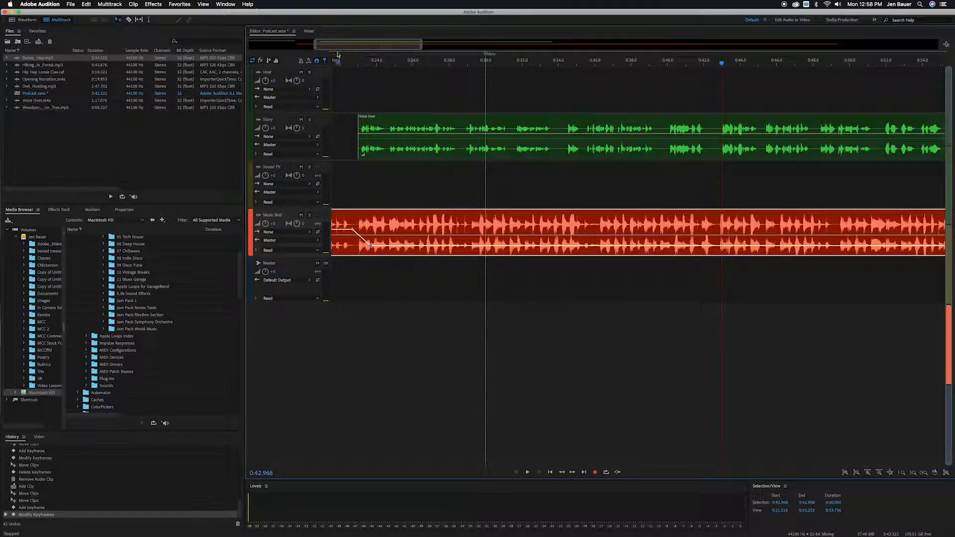
click(128, 21)
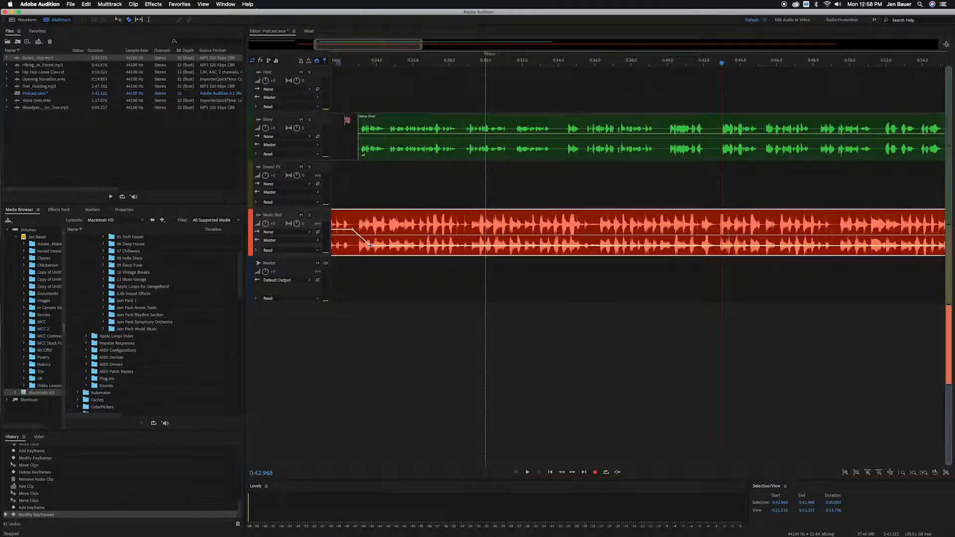
click(457, 157)
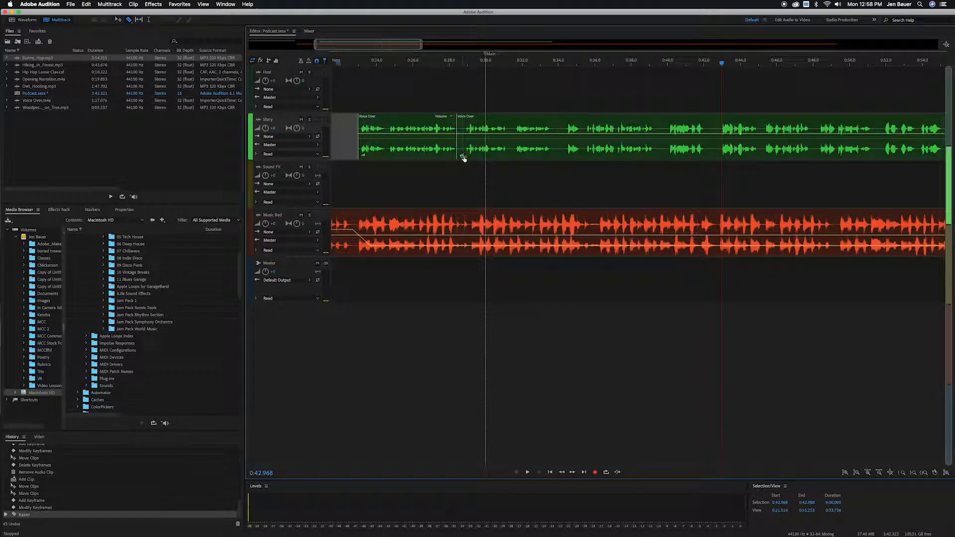
click(507, 158)
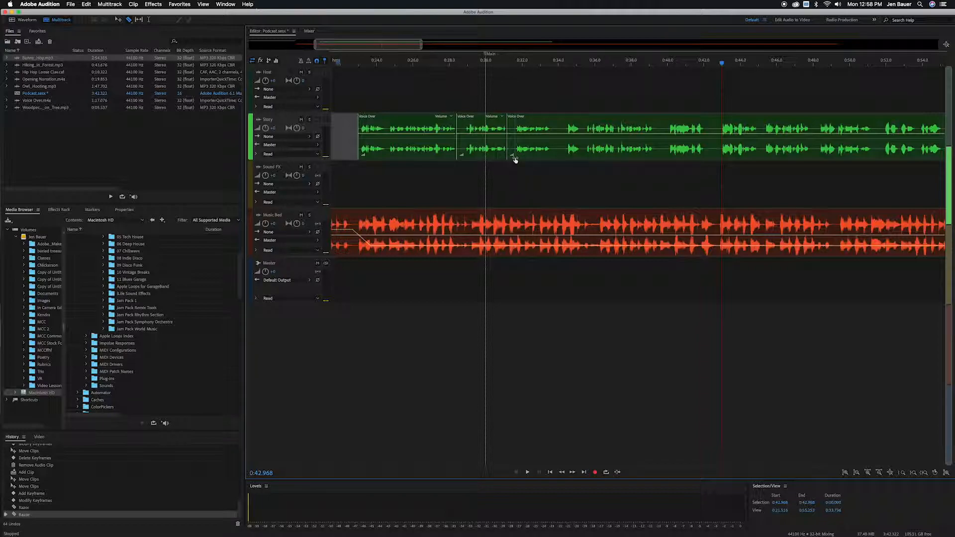
click(516, 157)
click(552, 158)
click(564, 157)
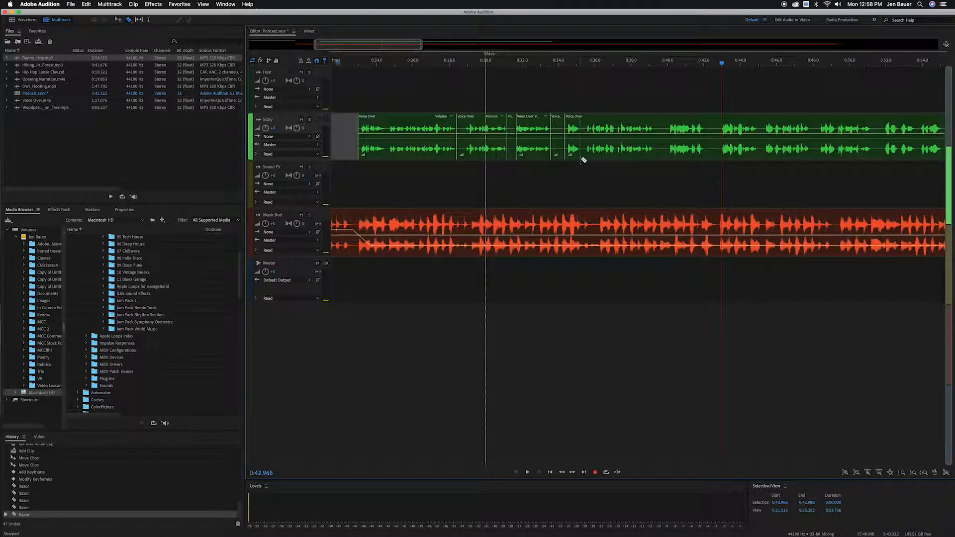
click(580, 159)
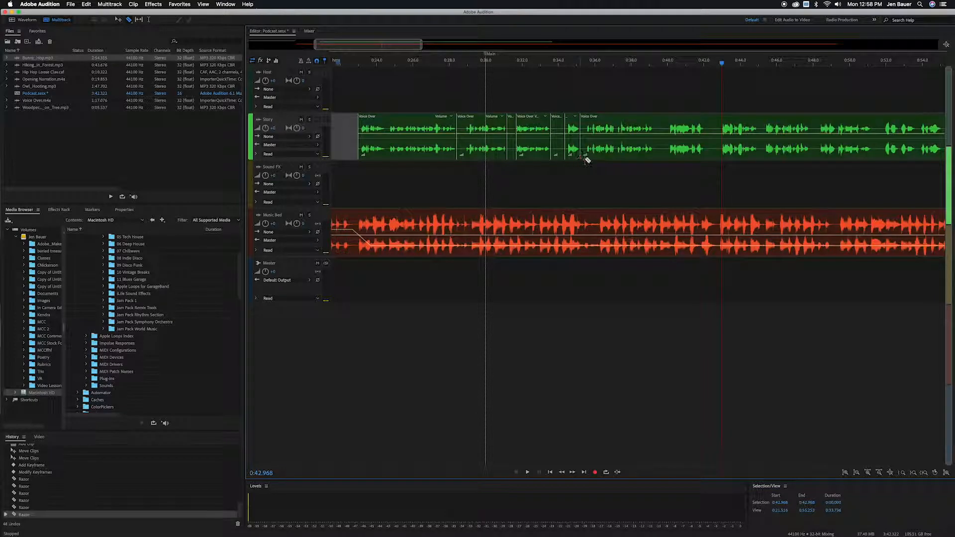
click(657, 157)
click(667, 159)
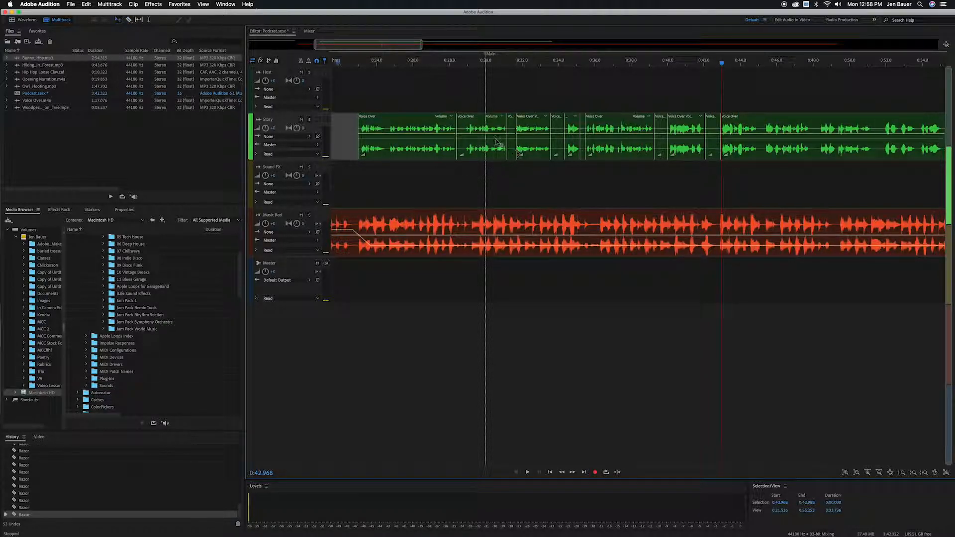
Delete the five short gap segments cut out of the Voice Over clip.
click(511, 142)
key(Delete)
click(557, 141)
key(Delete)
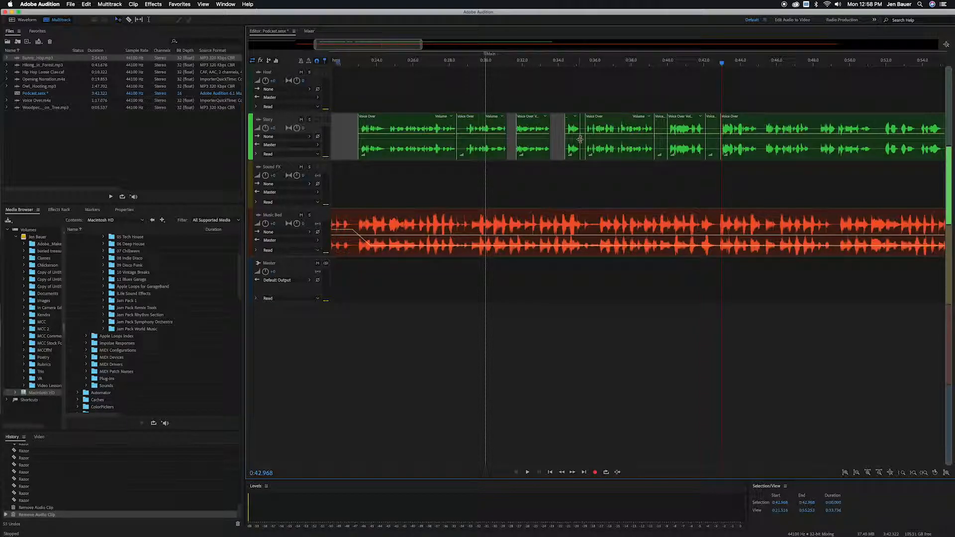
click(582, 143)
key(Delete)
click(660, 144)
key(Delete)
click(713, 143)
key(Delete)
Play back the edited Story track from the split section.
click(470, 67)
key(space)
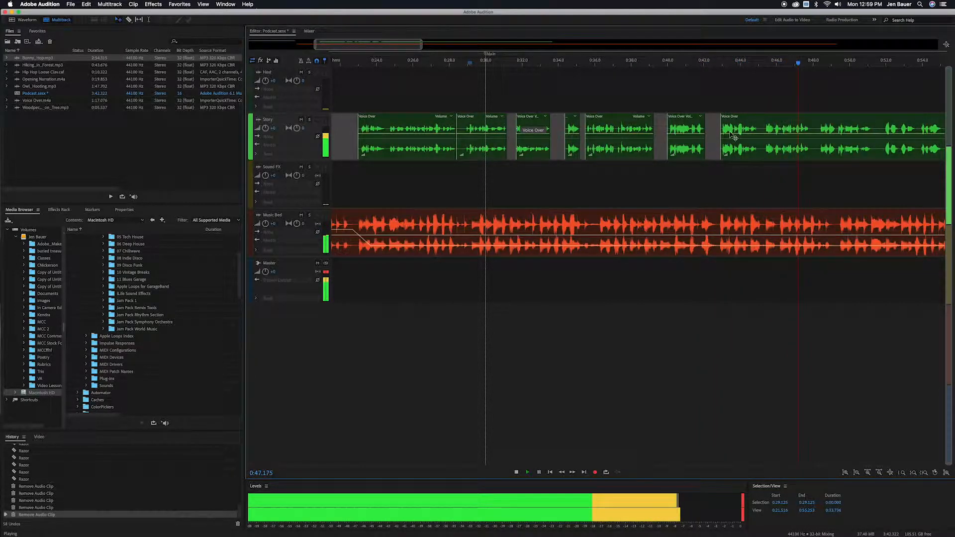
key(space)
Drag Hiking_in_Forest.mp3 onto the Sound FX track beneath the Voice Over clips.
drag(468, 63, 309, 63)
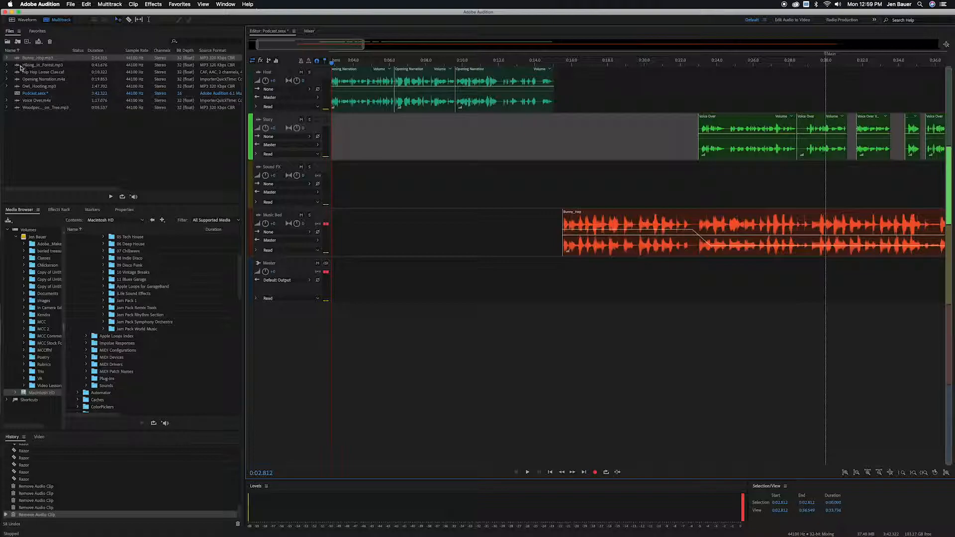
click(18, 65)
drag(16, 66, 837, 185)
Play back the mix from where the forest sound effect begins.
click(707, 73)
key(space)
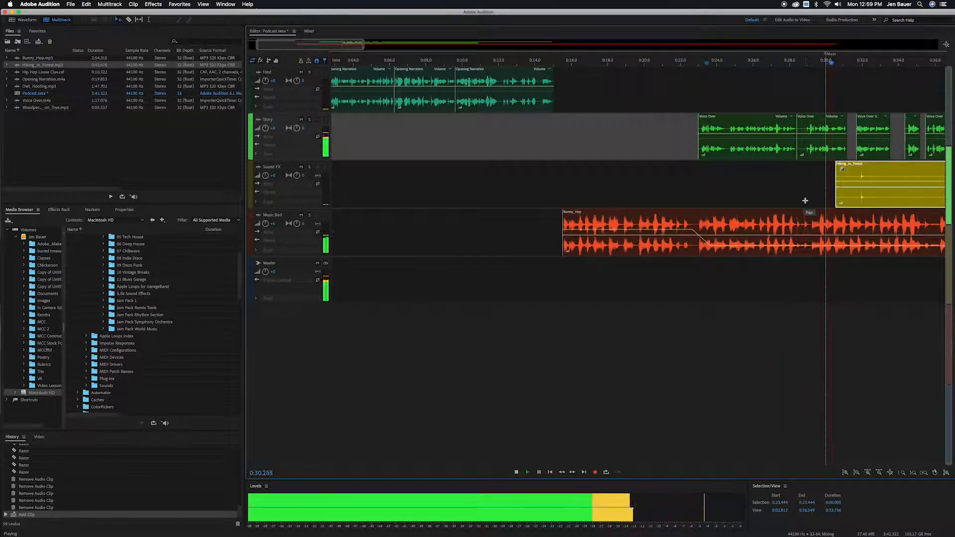
key(space)
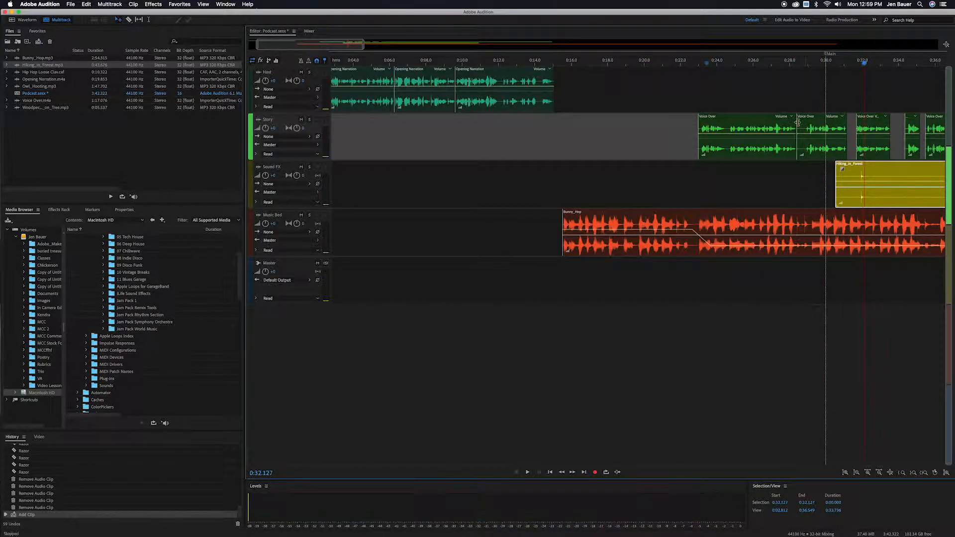
Trim a Voice Over segment's start and reposition the later Voice Over clips on the Story track.
drag(797, 124, 804, 124)
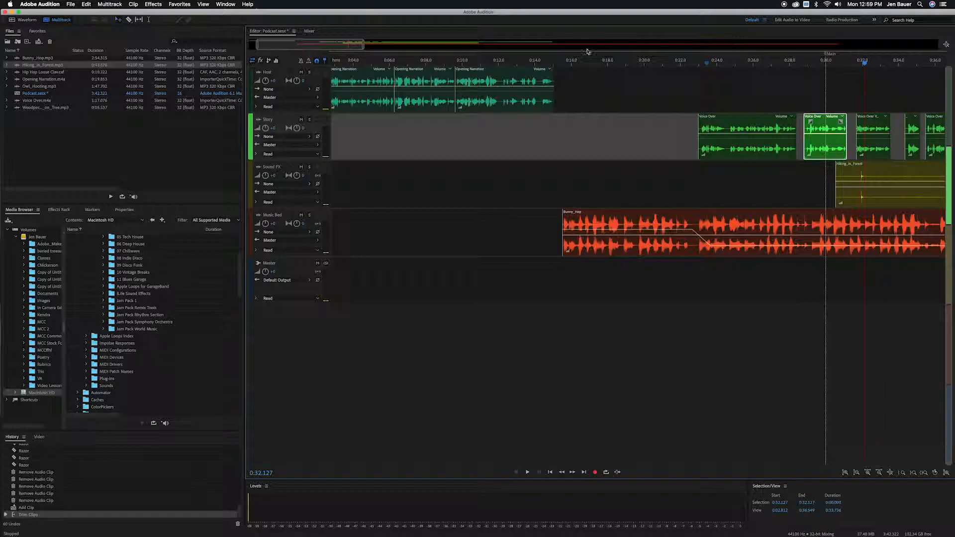
drag(364, 47, 681, 56)
drag(773, 130, 454, 147)
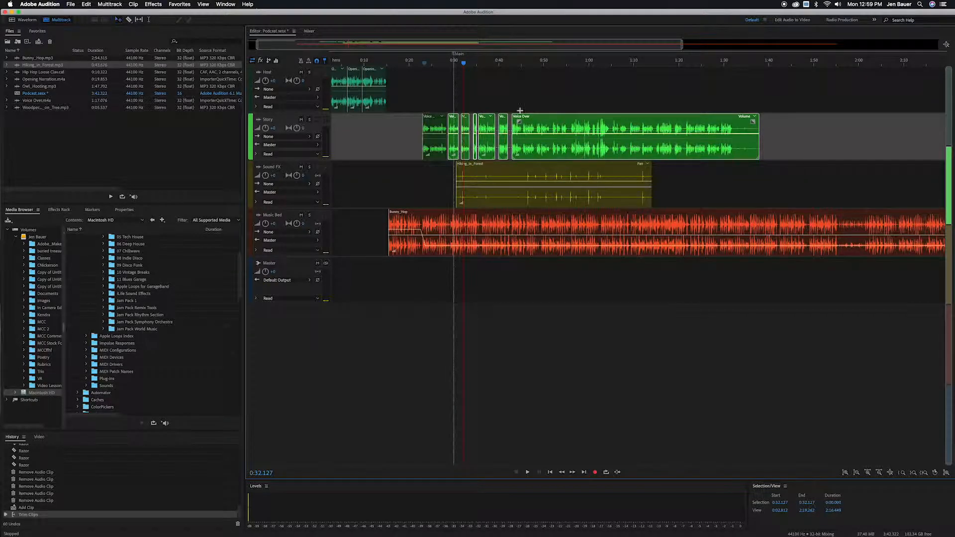
drag(526, 117, 546, 116)
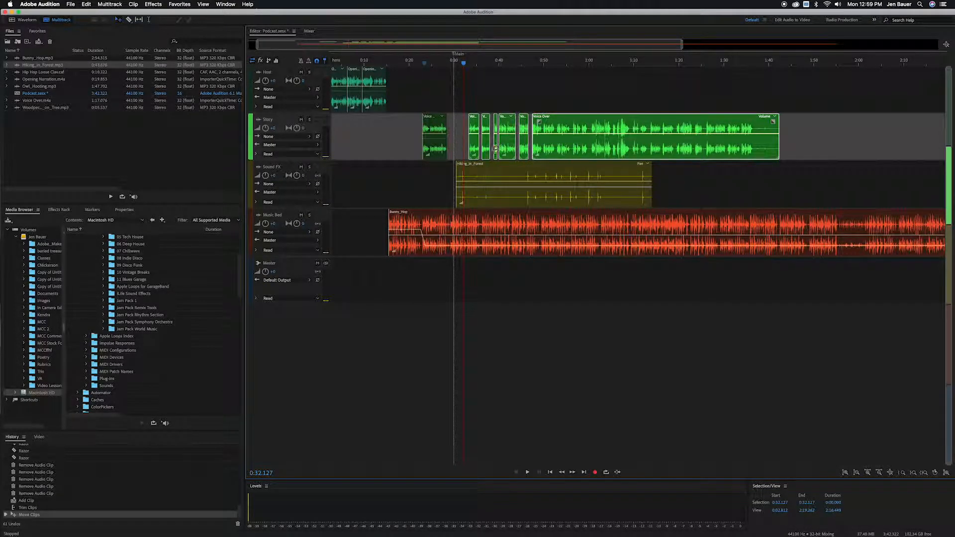
Nudge the Hiking_in_Forest clip slightly earlier on the Sound FX track and preview the mix.
drag(492, 167, 483, 167)
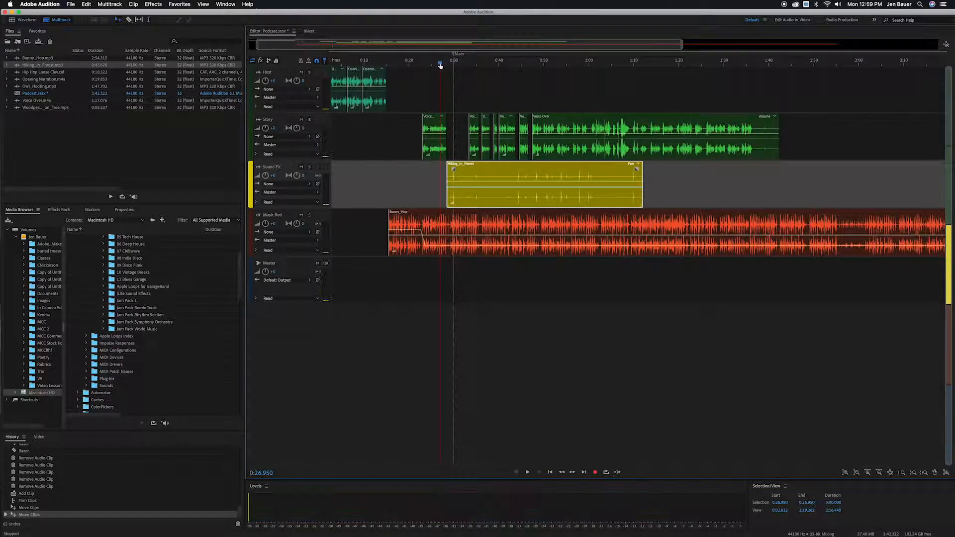
drag(687, 48, 451, 45)
key(space)
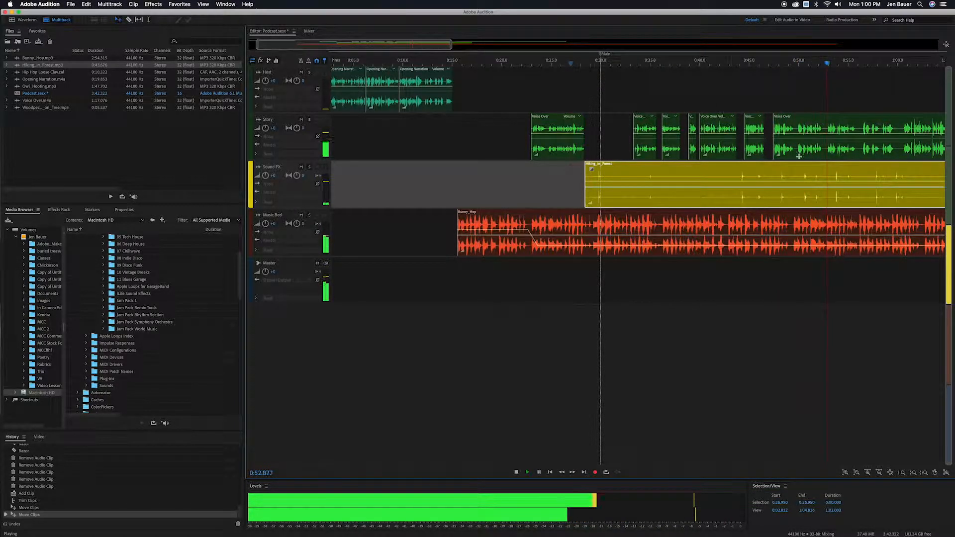
key(space)
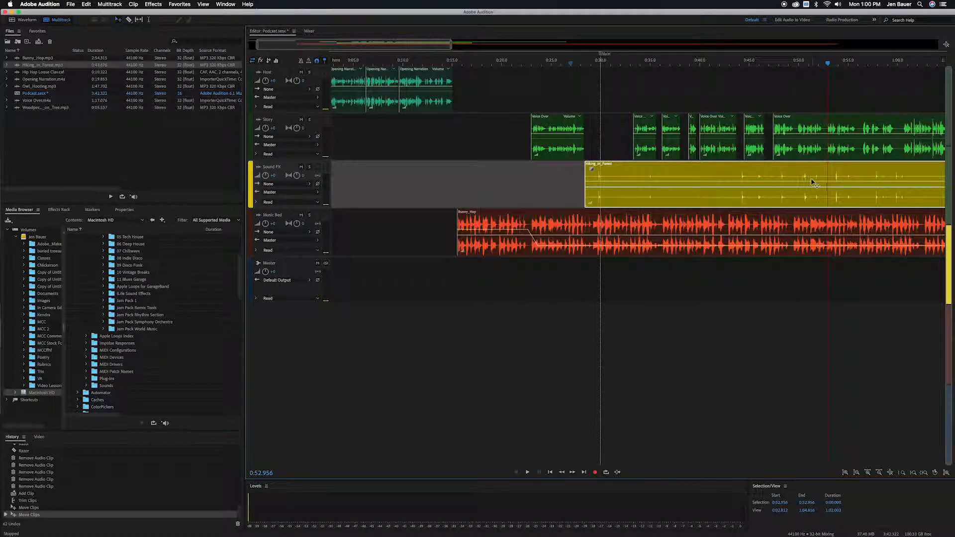
click(128, 19)
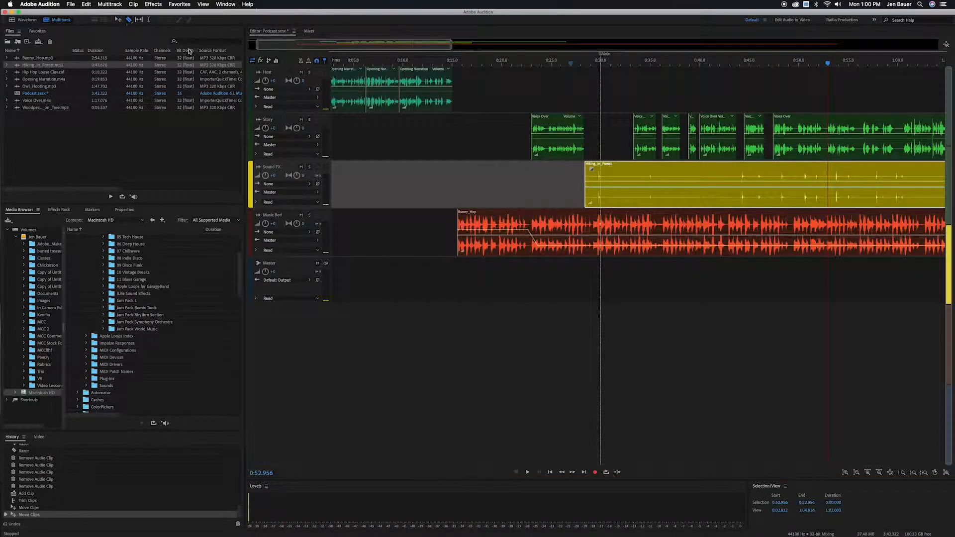
Split the Hiking_in_Forest clip with the Razor tool and delete its trailing portion.
click(788, 175)
click(118, 19)
click(802, 198)
key(Delete)
click(578, 63)
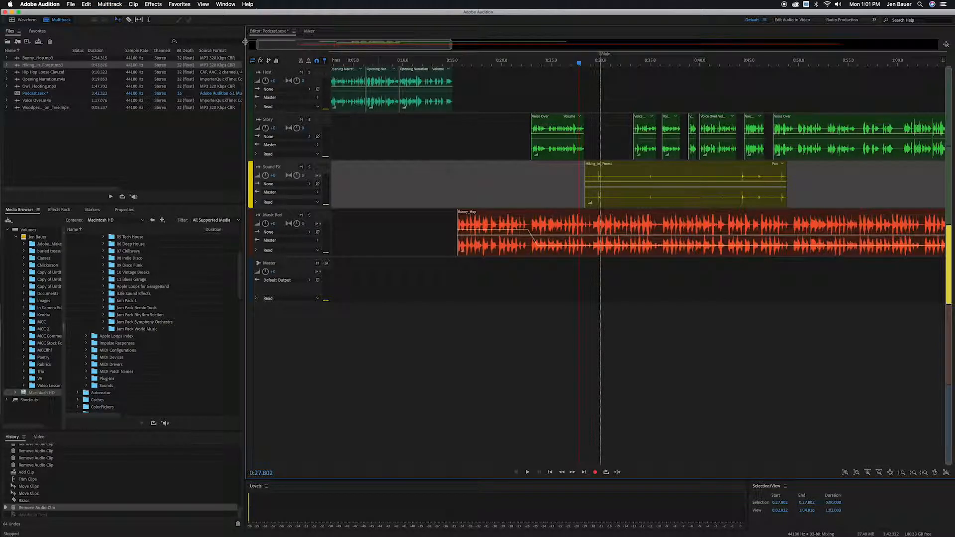
Add a new stereo audio track and name it SFX 2.
click(113, 4)
mouse_move(124, 13)
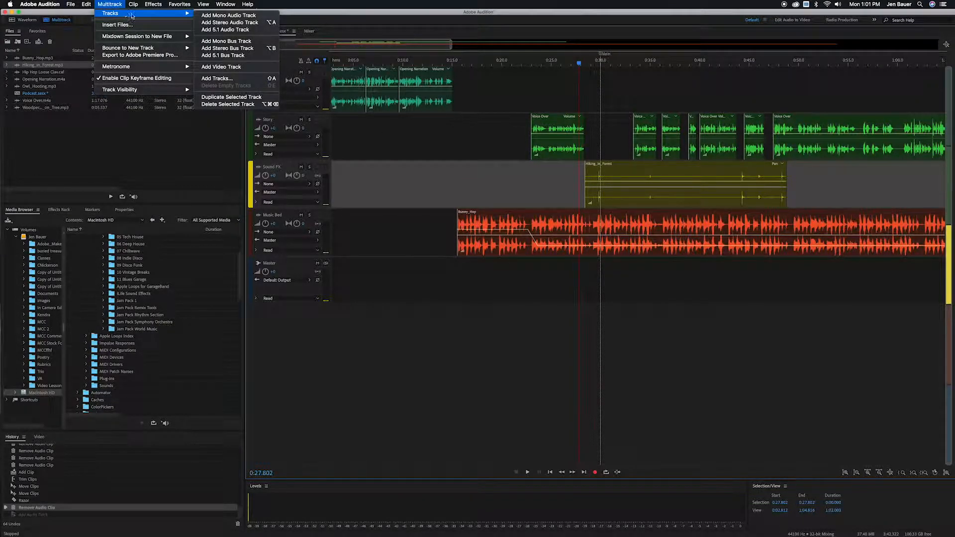
click(229, 23)
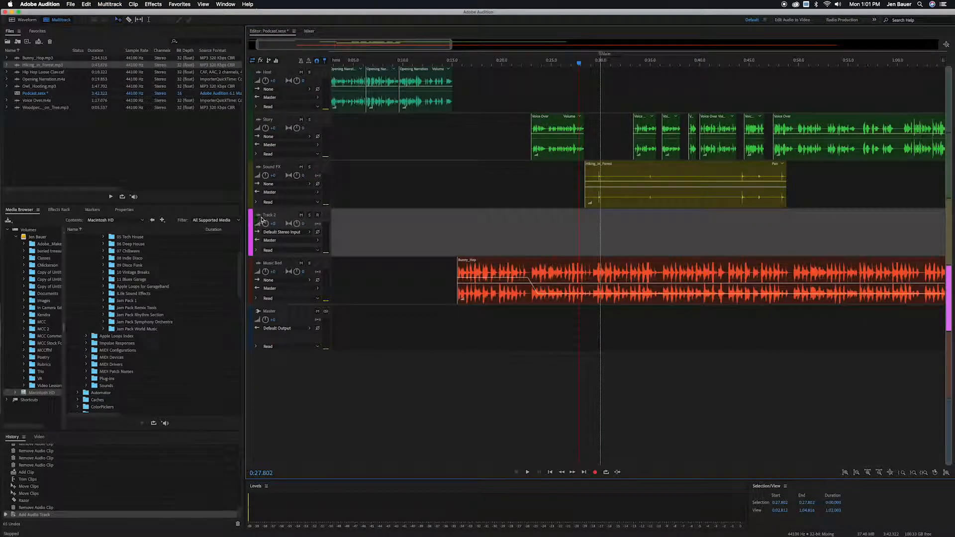
click(266, 216)
text(SFX 2)
key(Return)
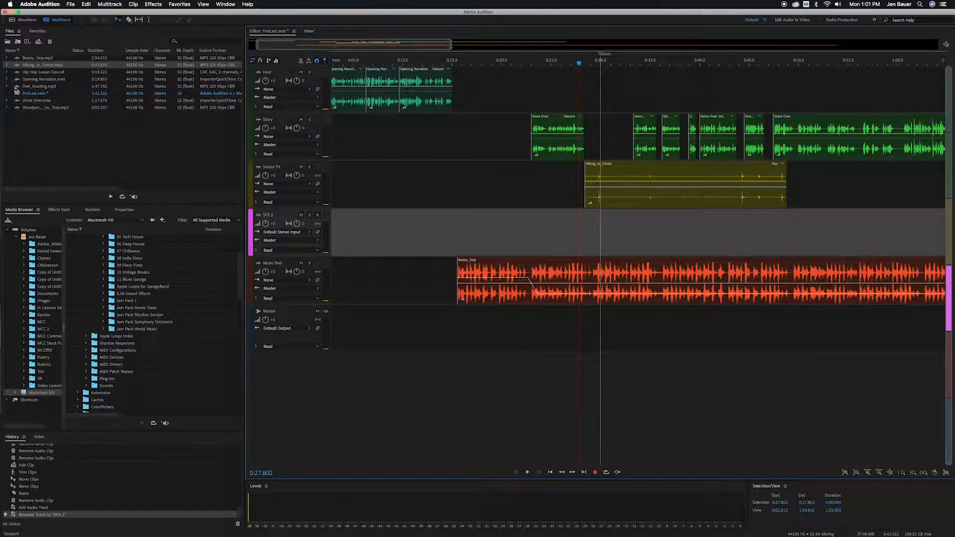
Drag Owl_Hooting.mp3 onto the SFX 2 track below the forest sound effect and play the mix.
drag(18, 88, 603, 230)
click(592, 67)
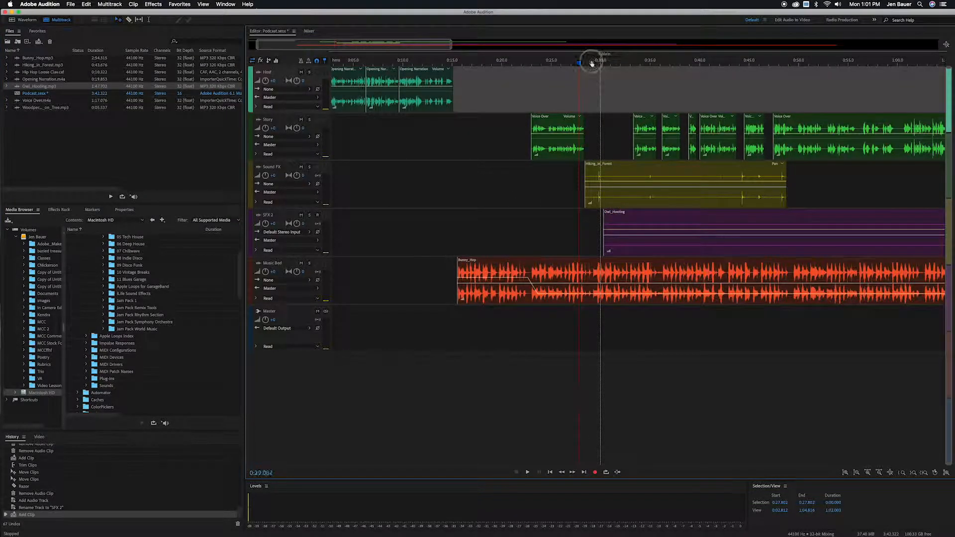
key(space)
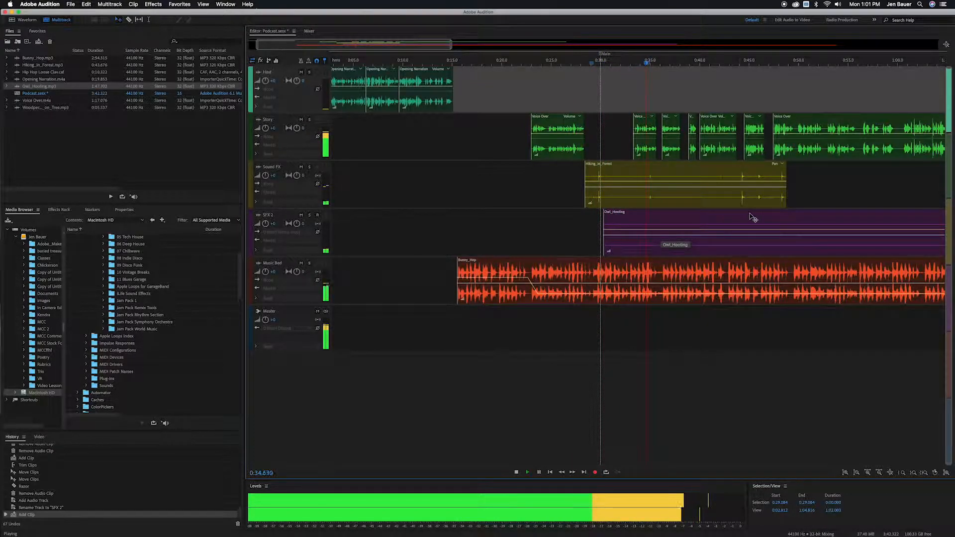
Reposition the Owl_Hooting clip slightly later on the SFX 2 track.
click(769, 214)
drag(769, 214, 727, 214)
key(space)
drag(565, 247, 614, 248)
Split the Owl_Hooting clip with the Razor tool and delete its later portion.
click(130, 20)
click(677, 226)
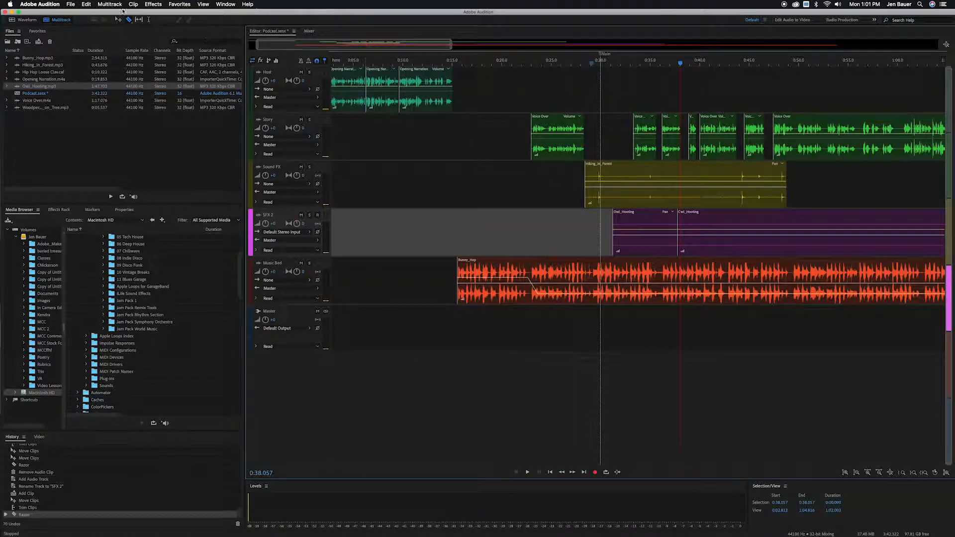
click(118, 20)
click(697, 215)
key(Delete)
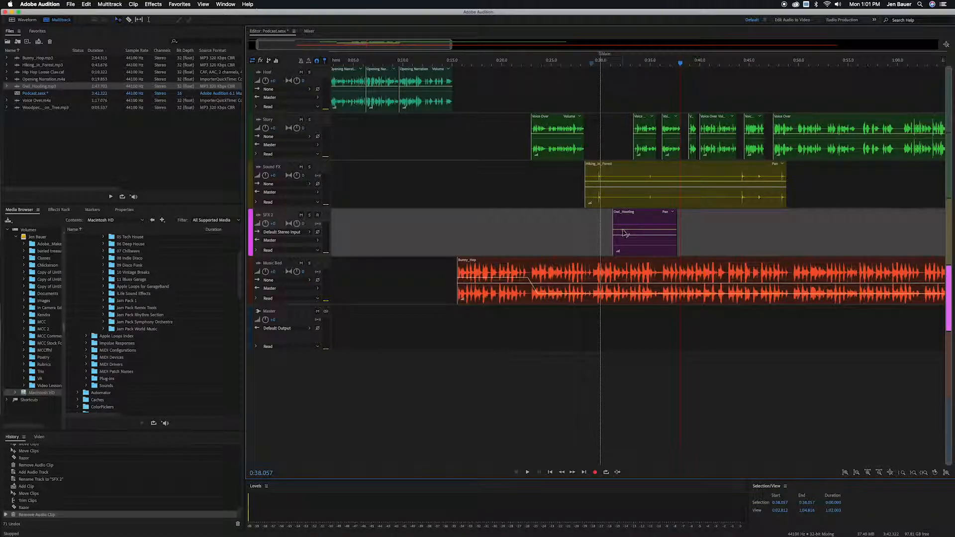
Raise the Owl_Hooting clip's volume envelope slightly and preview the mix from the clip's start.
click(641, 233)
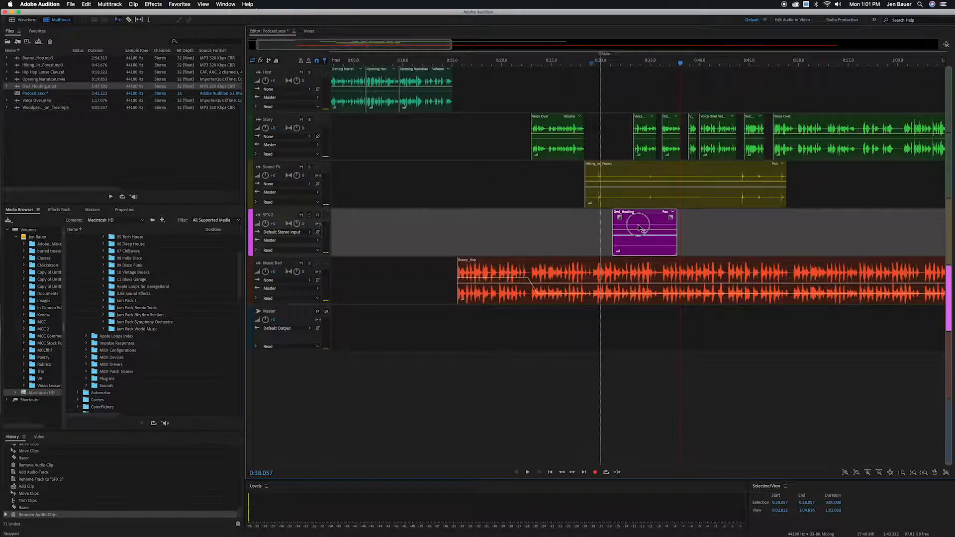
drag(639, 229, 640, 219)
click(598, 64)
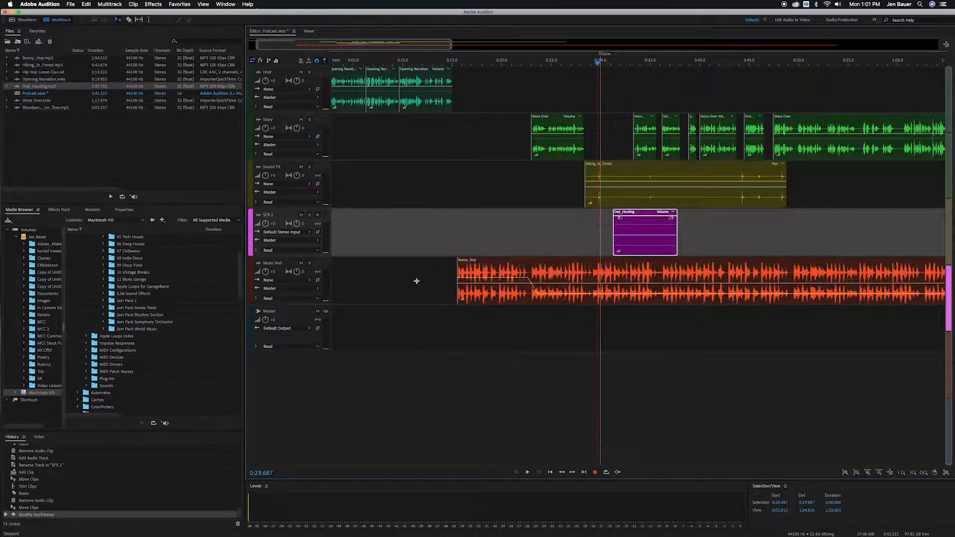
key(space)
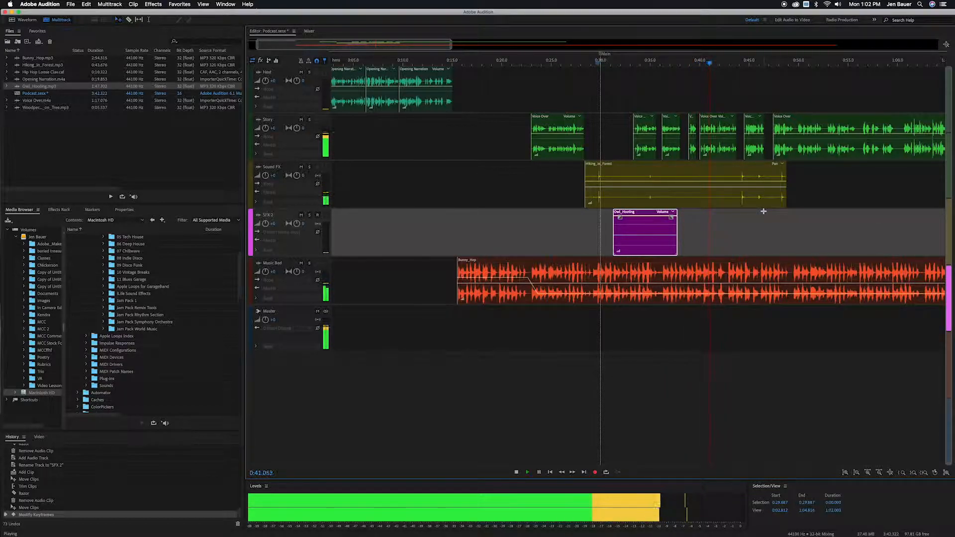
key(space)
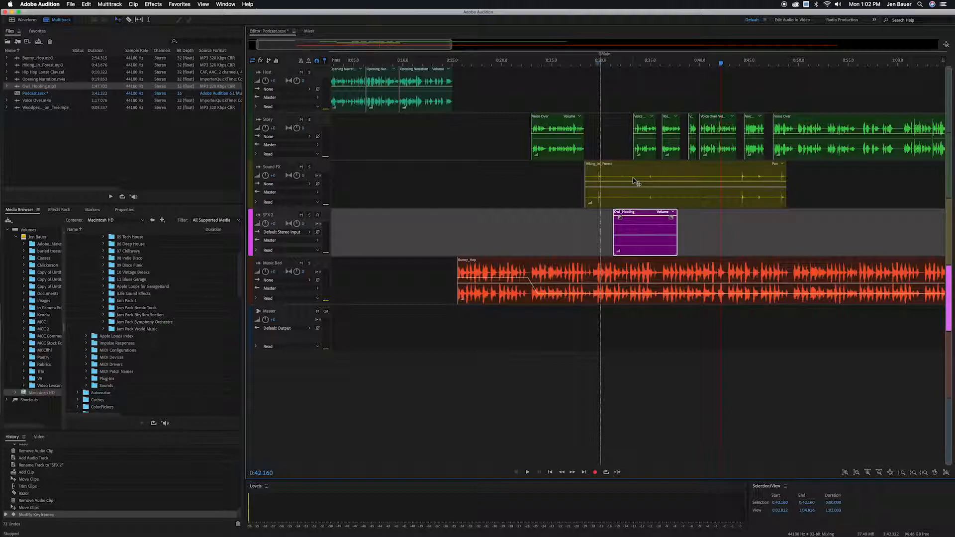
Draw a pan envelope on the Owl_Hooting clip that sweeps from one side to the other.
click(616, 236)
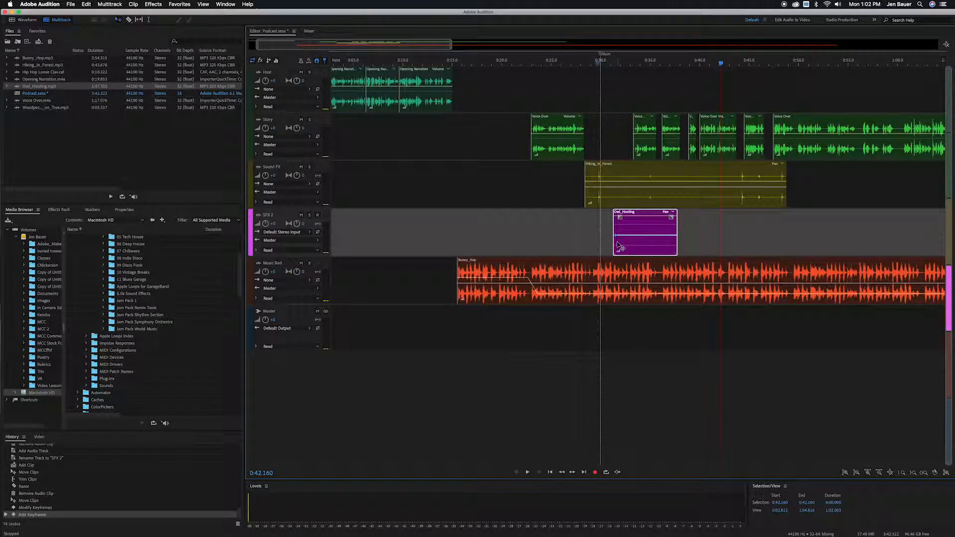
drag(616, 238, 691, 213)
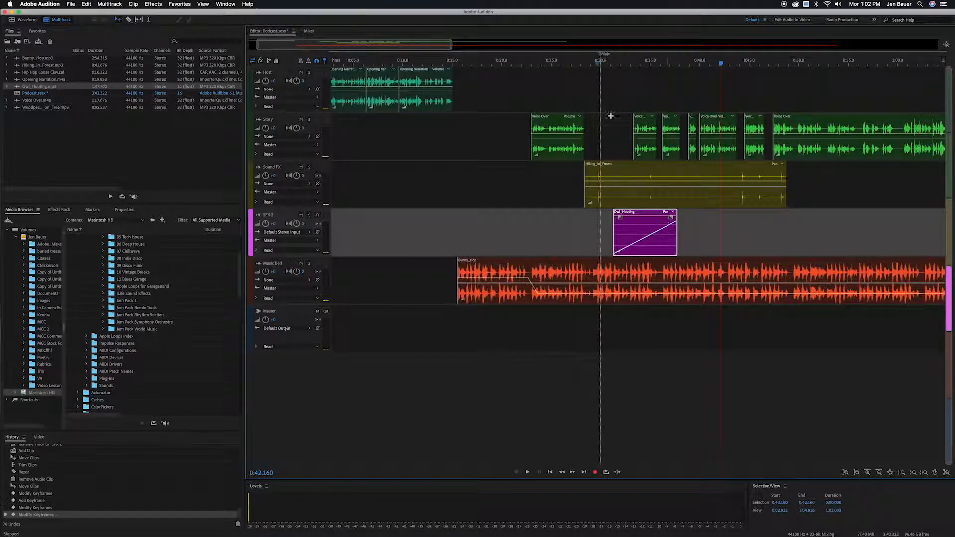
Solo the SFX 2 track, preview the panning owl sound, and unsolo it.
drag(613, 63, 646, 62)
click(310, 215)
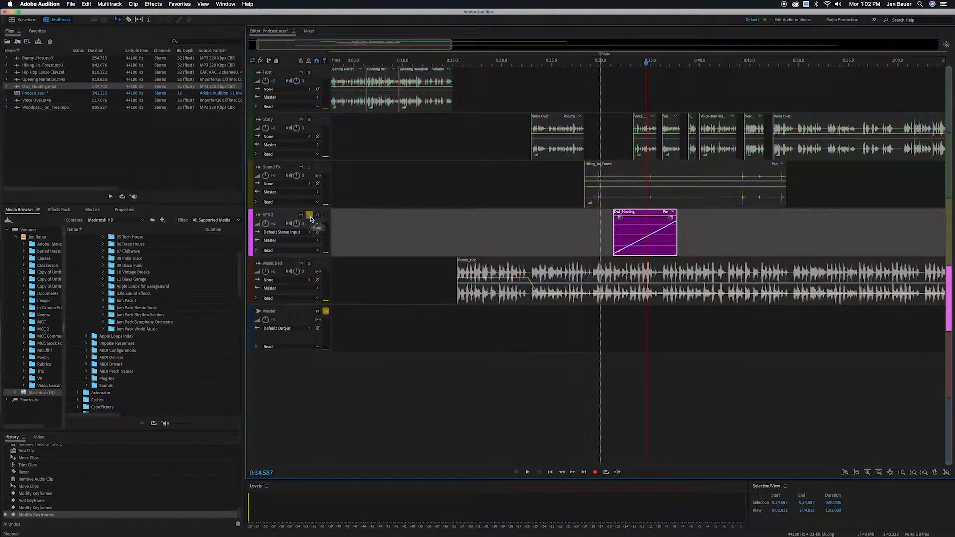
drag(617, 63, 610, 67)
key(space)
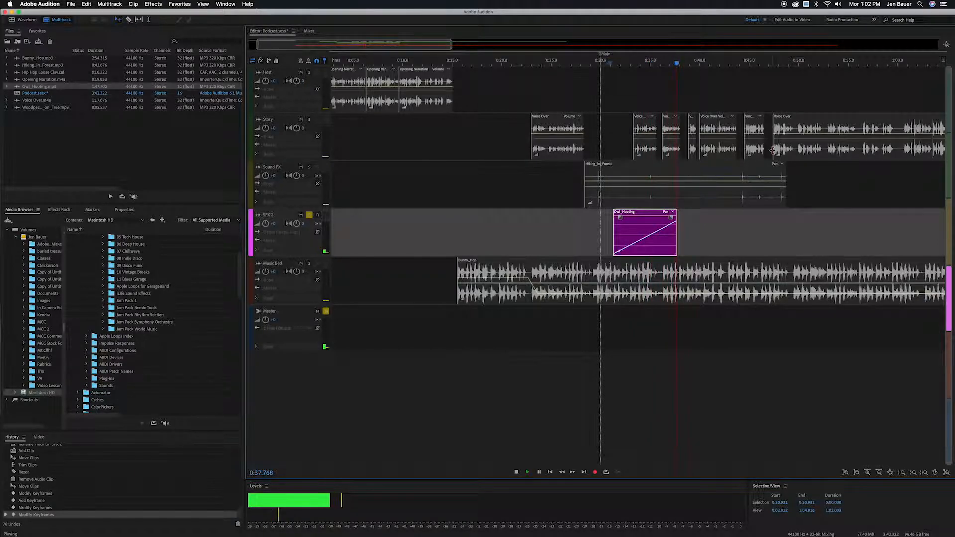
key(space)
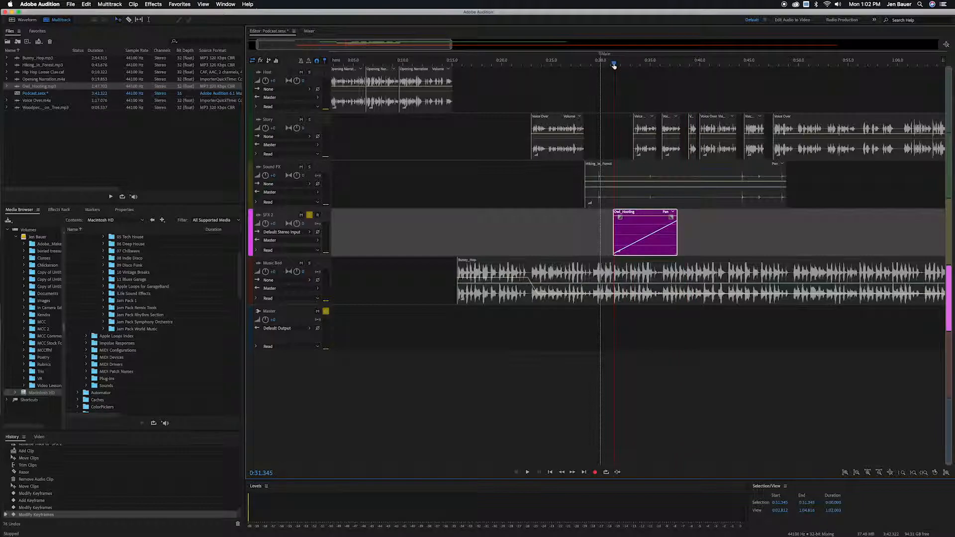
key(space)
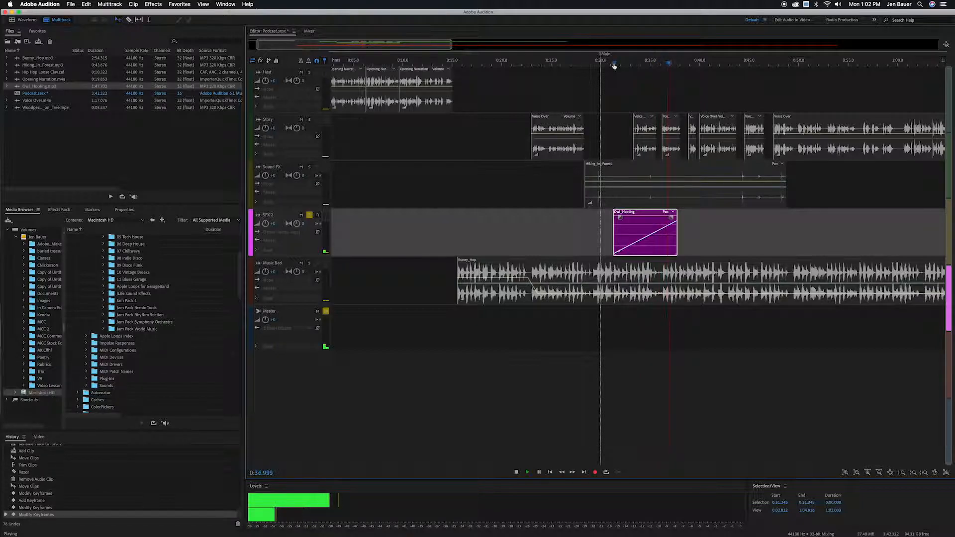
key(space)
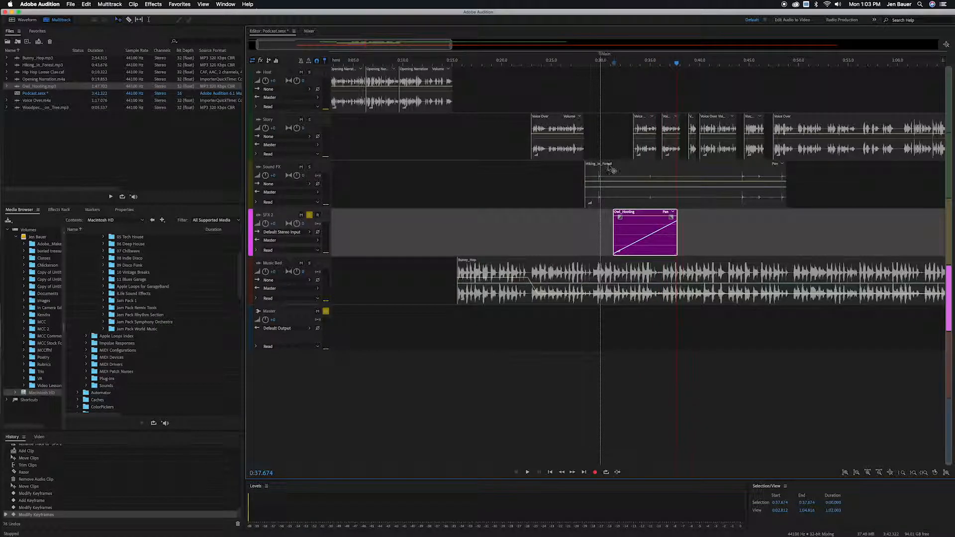
click(309, 215)
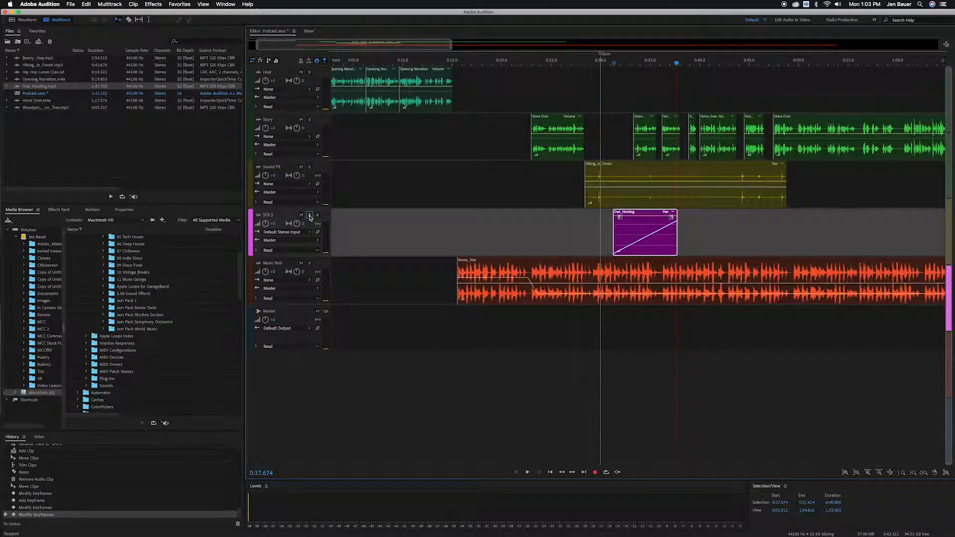
Toggle mute on the Vocal, Story and Sound FX tracks and solo on SFX 2 on and off.
click(302, 72)
click(302, 73)
click(301, 120)
click(302, 120)
click(301, 167)
click(301, 168)
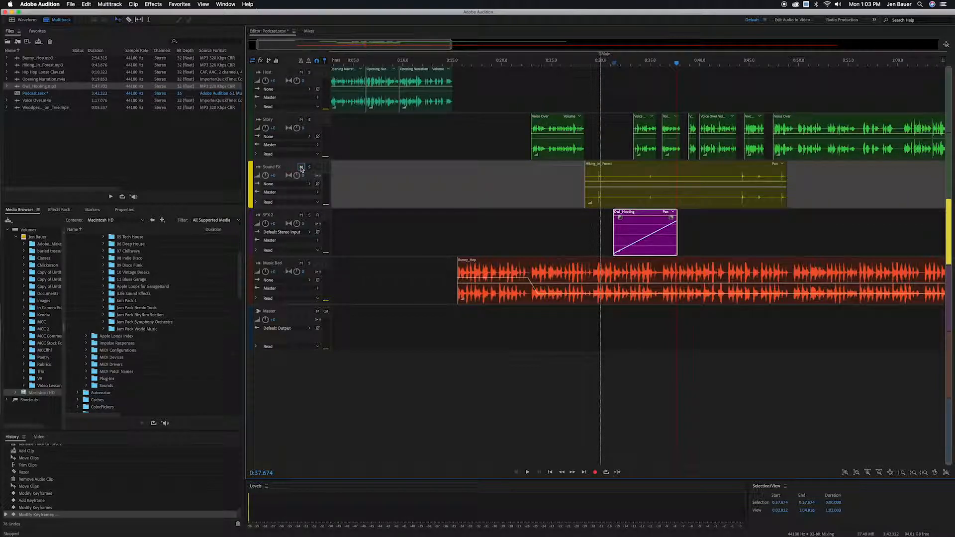
click(309, 215)
click(310, 216)
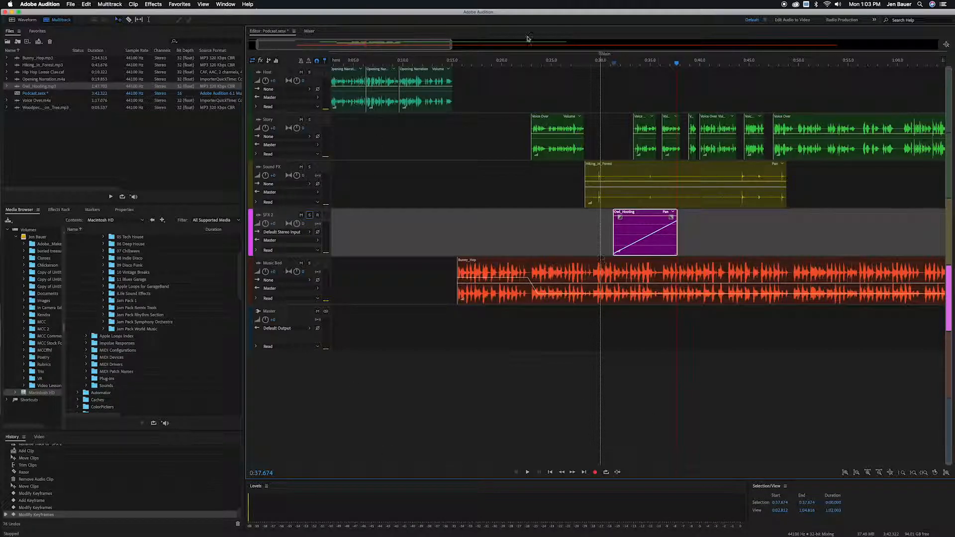
Play back the mix from just before the owl sound effect.
click(630, 63)
key(space)
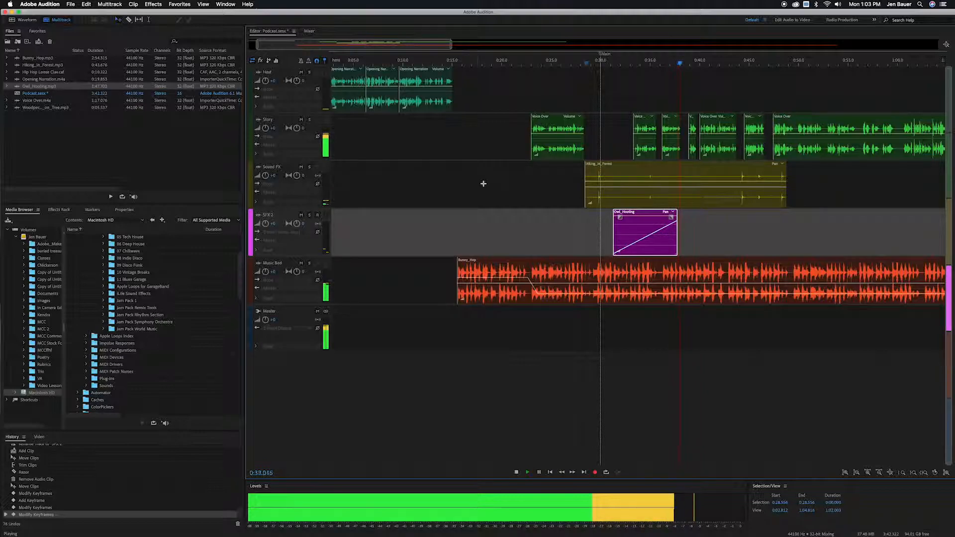
key(space)
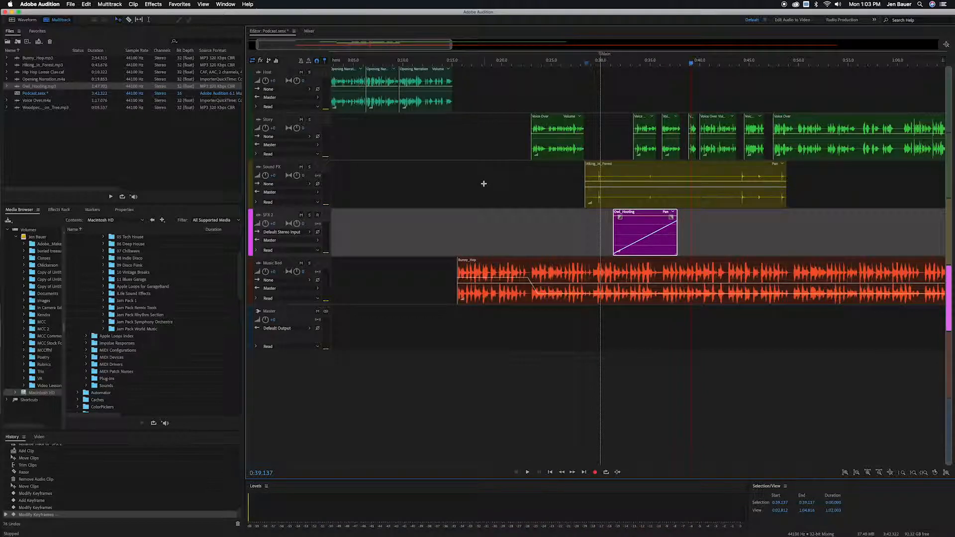